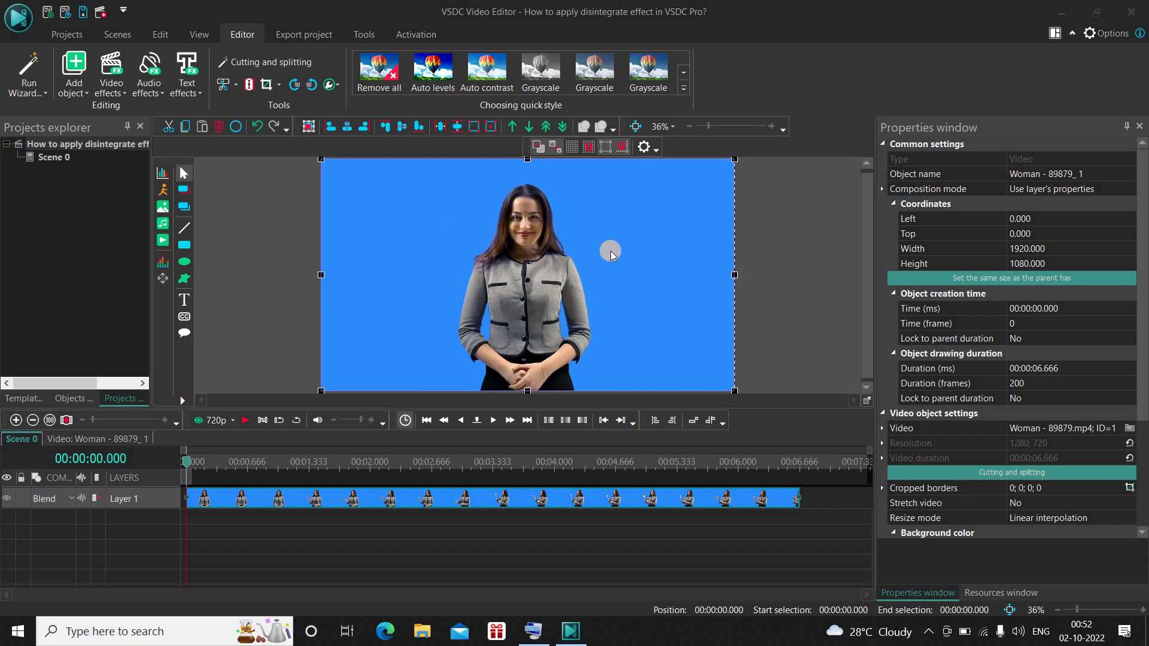
- Open the woman clip's own timeline and add a Transparency > Background remover effect
{"action": "left_click", "coordinate": [441, 549]}
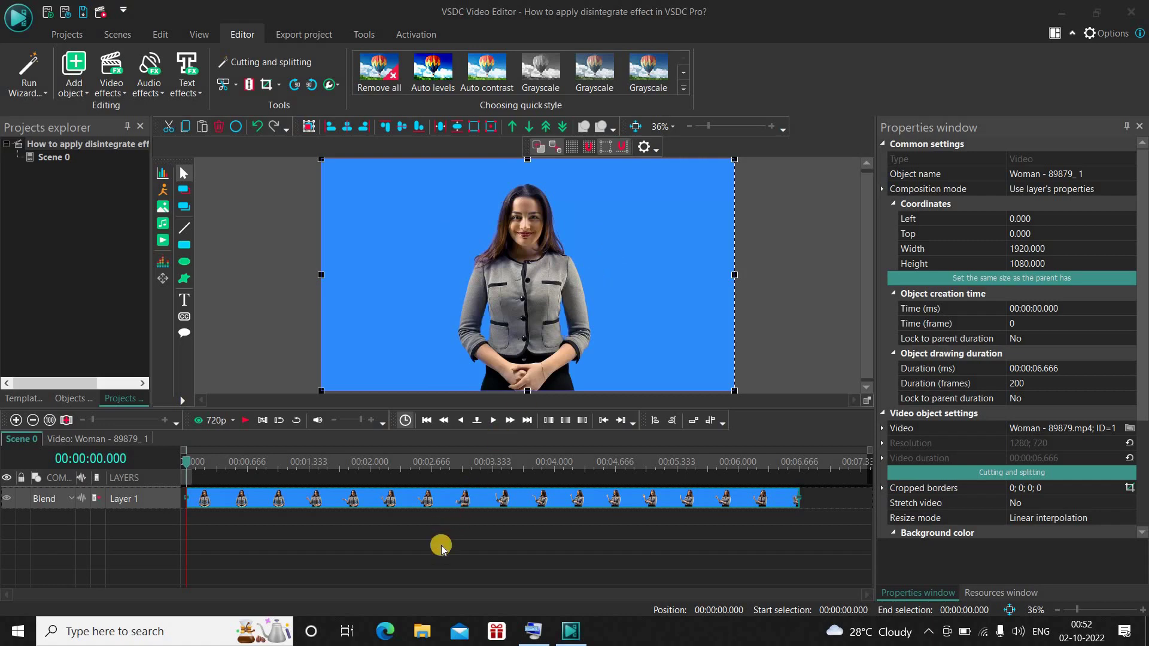
{"action": "double_click", "coordinate": [337, 504]}
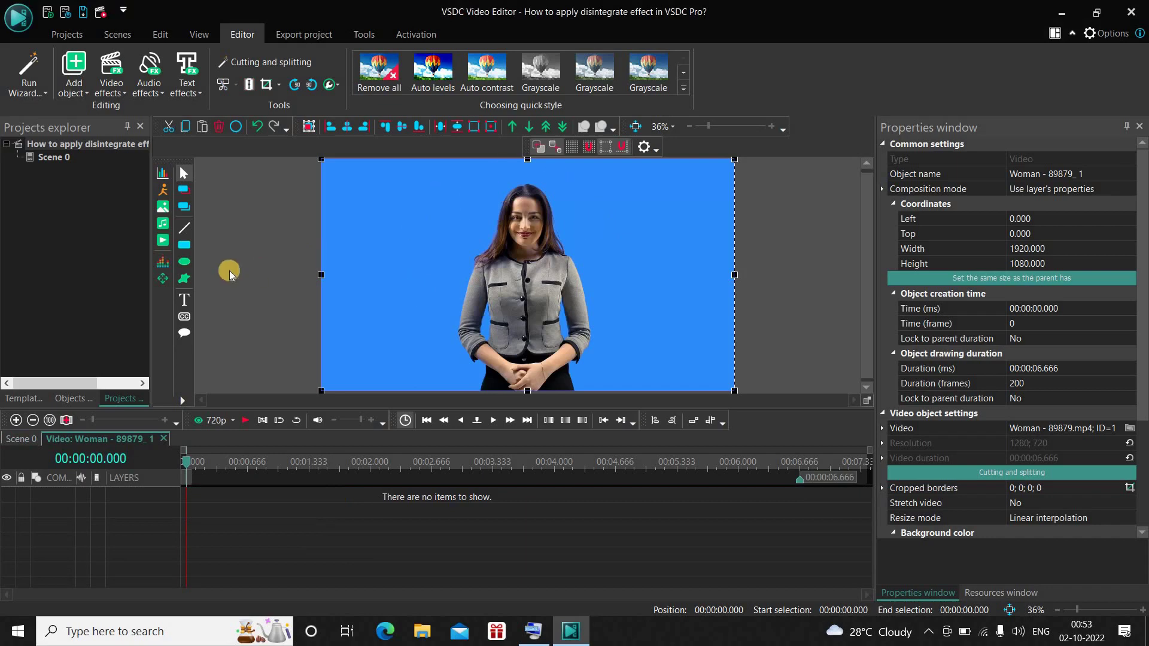
{"action": "left_click", "coordinate": [108, 75]}
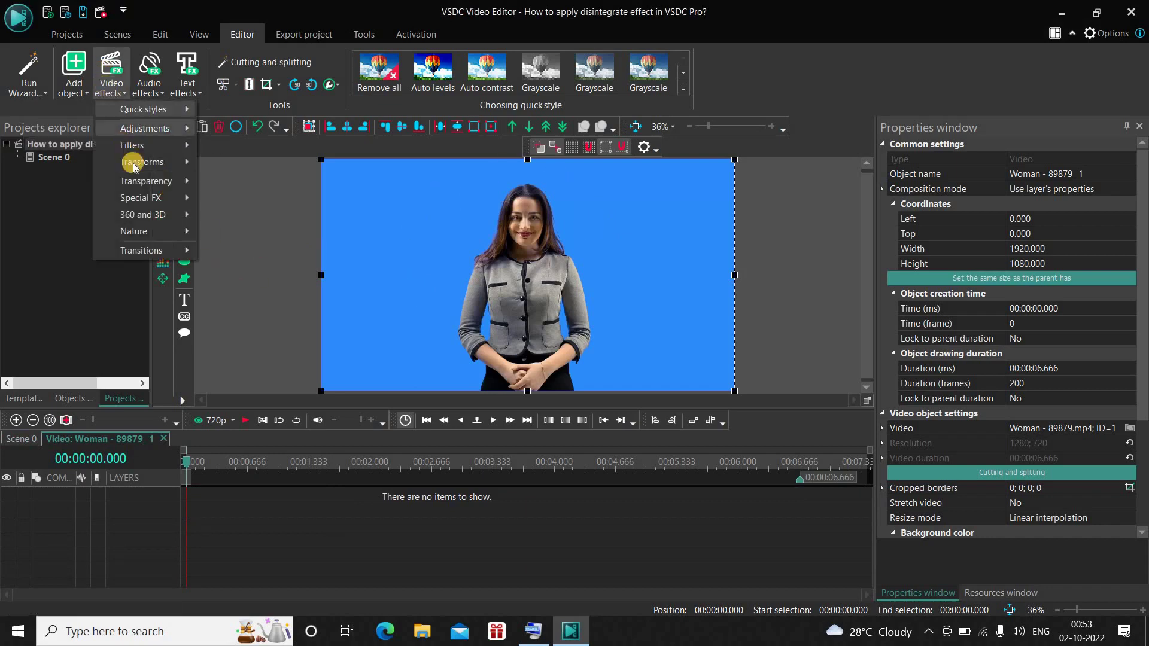
{"action": "mouse_move", "coordinate": [149, 182]}
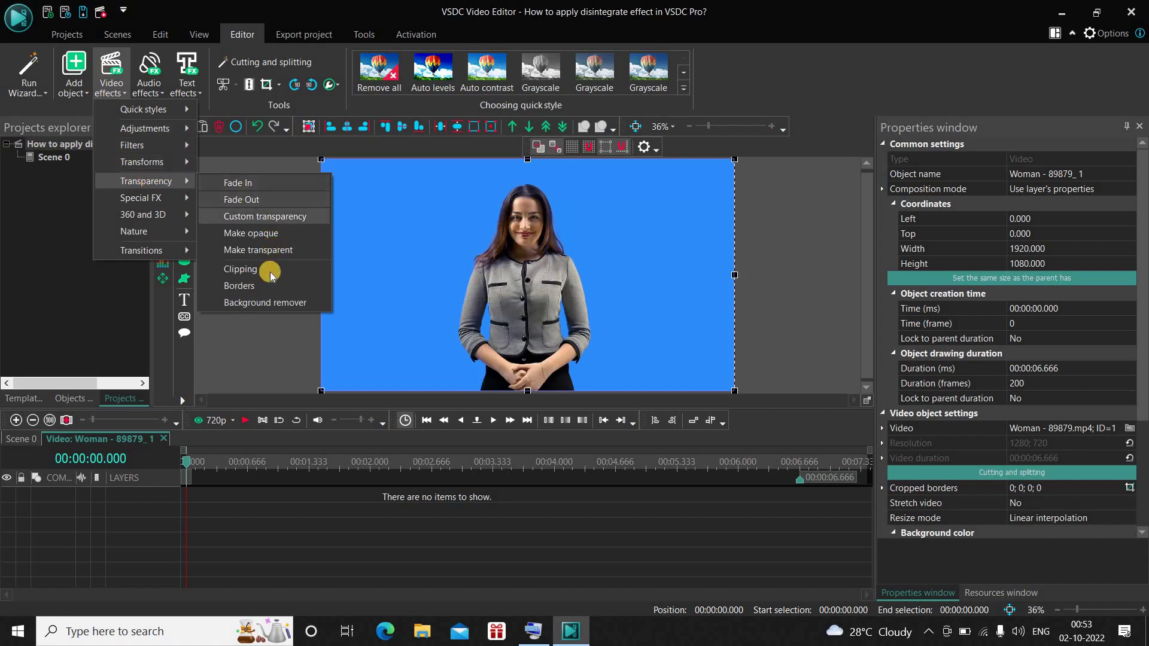
{"action": "left_click", "coordinate": [277, 303]}
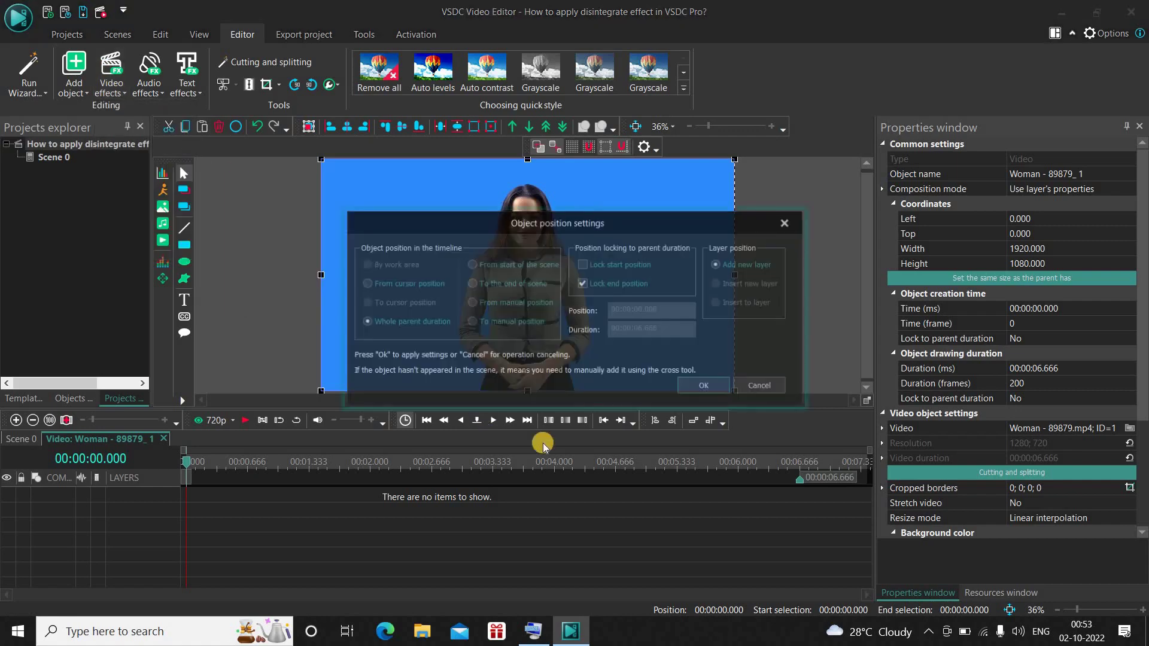
- Place BackgroundRemover 8 over the whole clip and start picking its Chromakey color
{"action": "left_click", "coordinate": [696, 387]}
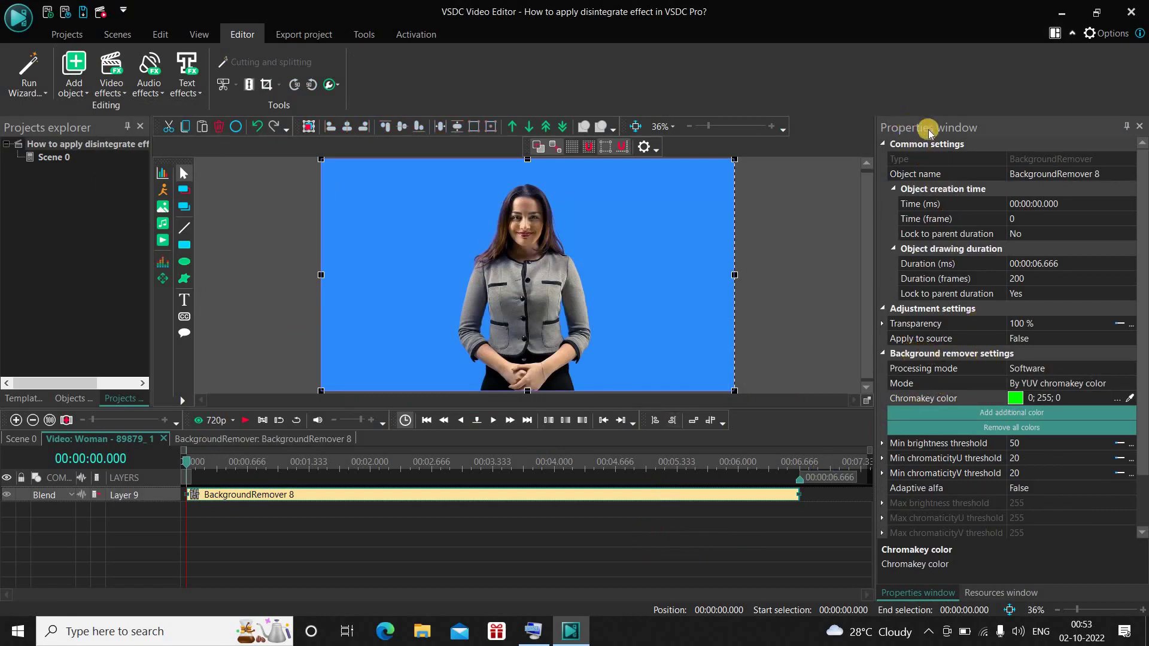
{"action": "left_click", "coordinate": [922, 392]}
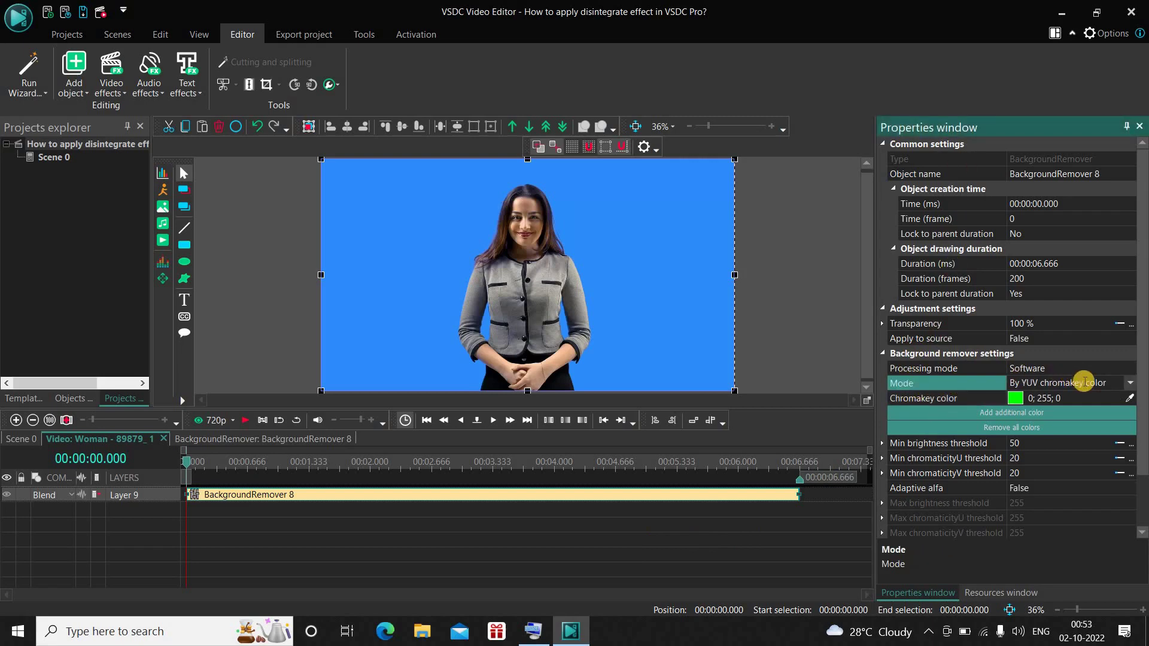
{"action": "left_click", "coordinate": [943, 400]}
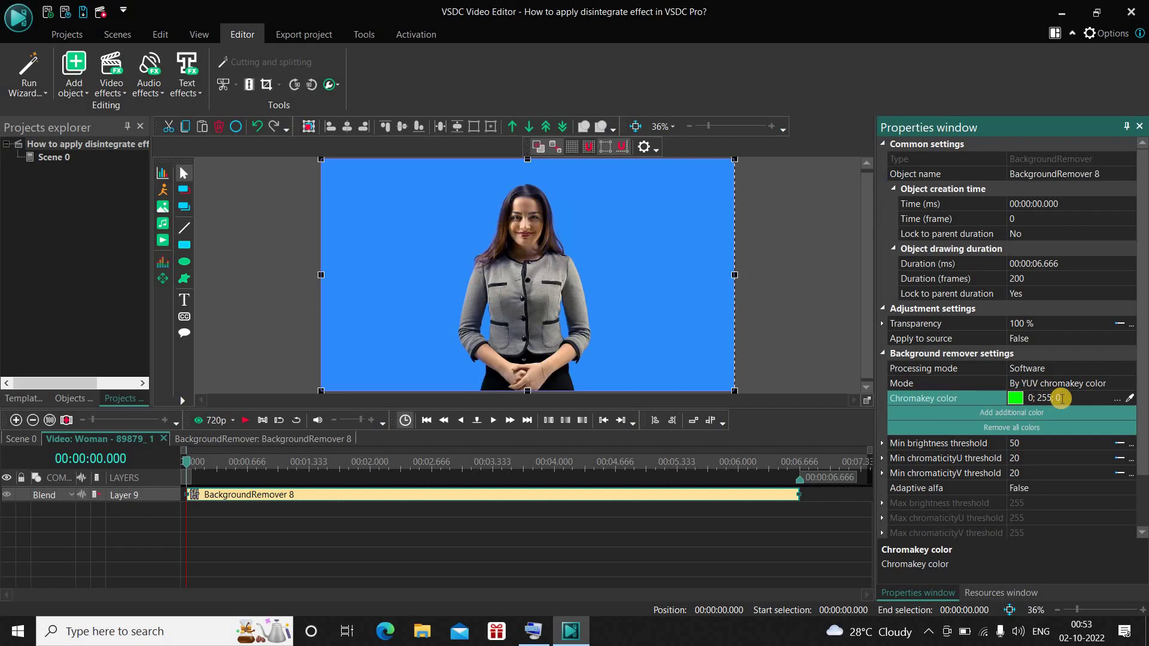
{"action": "left_click", "coordinate": [1132, 398]}
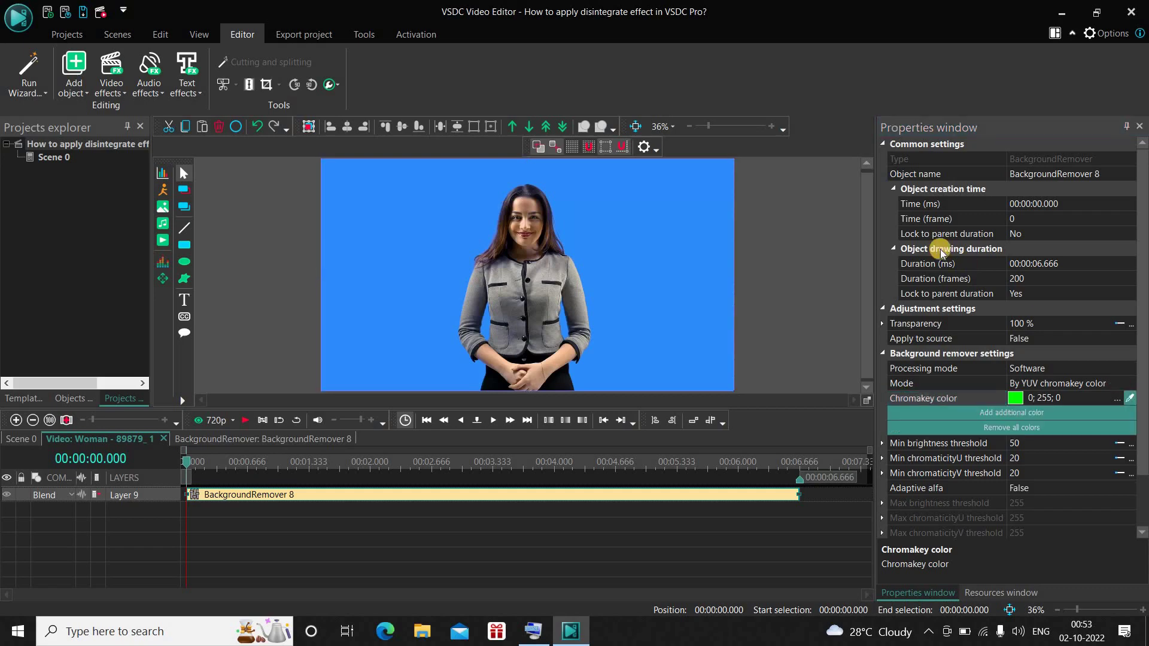
- Key out the blue background as colour 45; 141; 250, then zoom in on her face
{"action": "left_click", "coordinate": [655, 256]}
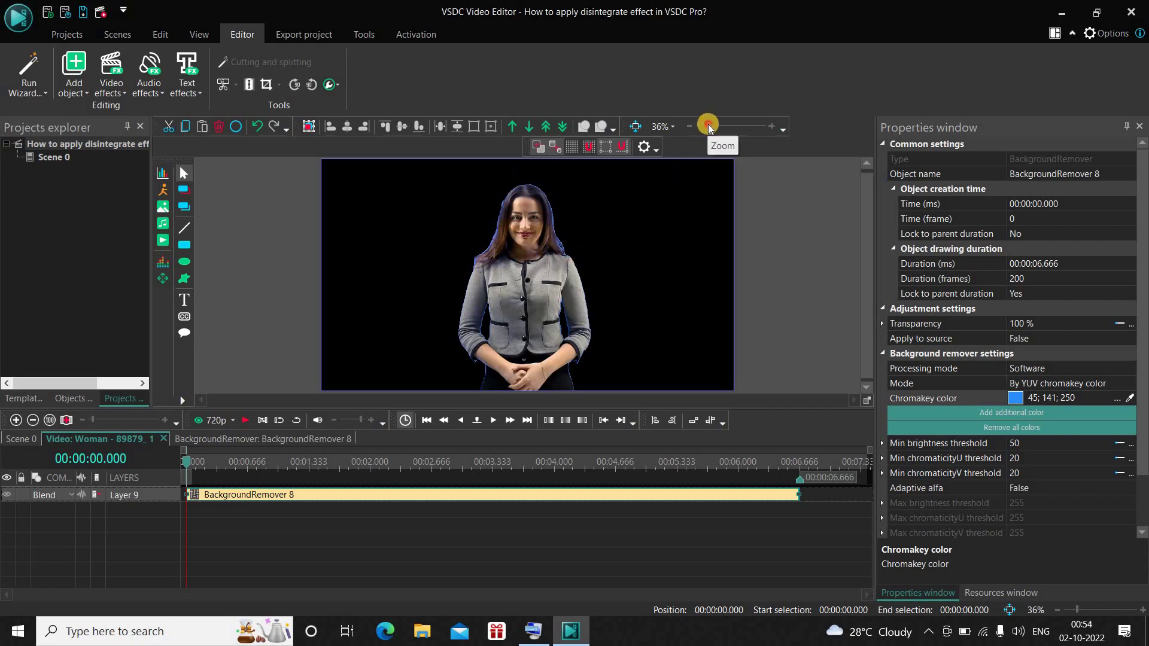
{"action": "left_click_drag", "start_coordinate": [708, 124], "coordinate": [719, 126]}
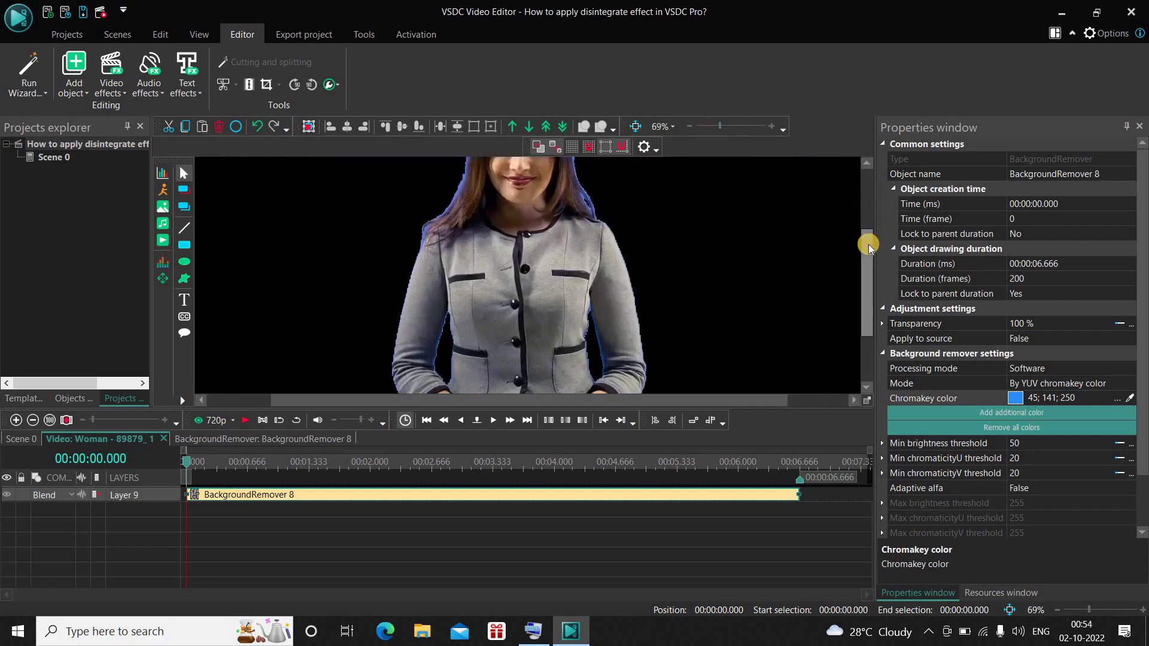
{"action": "left_click_drag", "start_coordinate": [869, 246], "coordinate": [867, 195]}
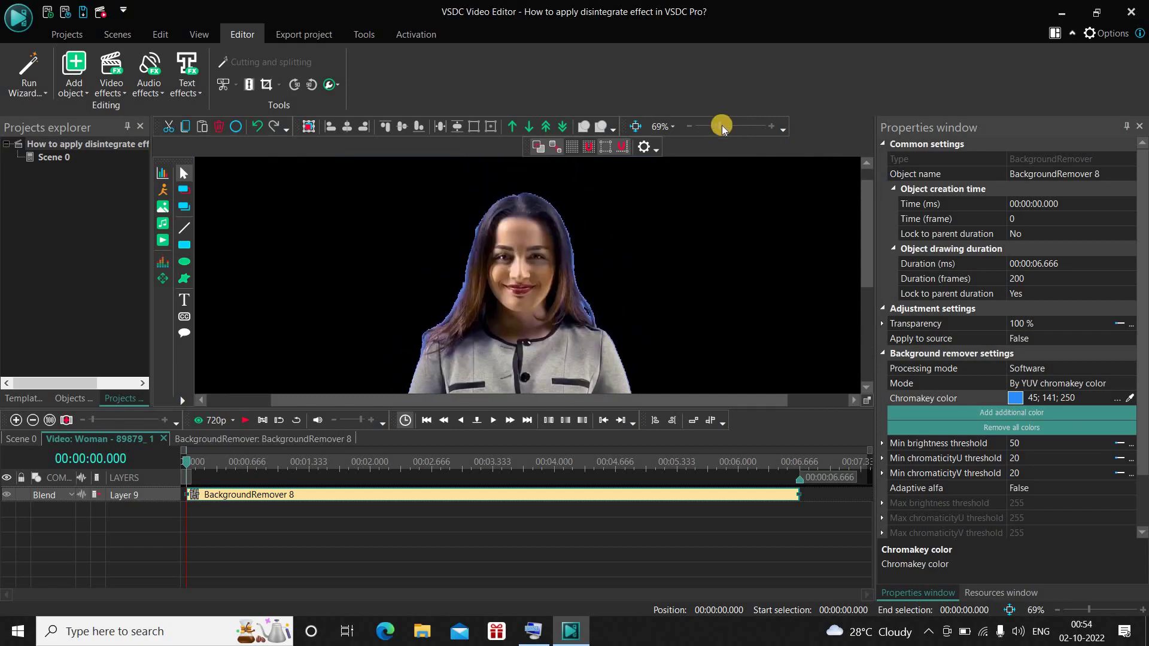
{"action": "left_click_drag", "start_coordinate": [722, 127], "coordinate": [736, 129]}
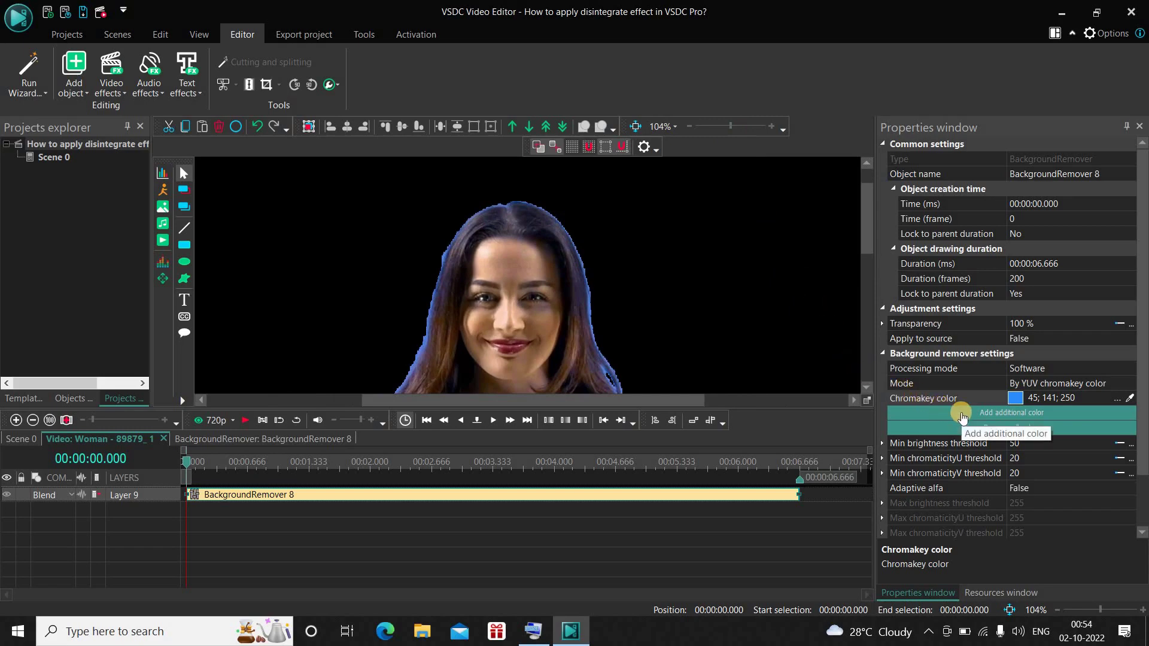
- Add a second key colour, 96; 128; 222, sampled from the blue fringe at her hair
{"action": "left_click", "coordinate": [961, 417]}
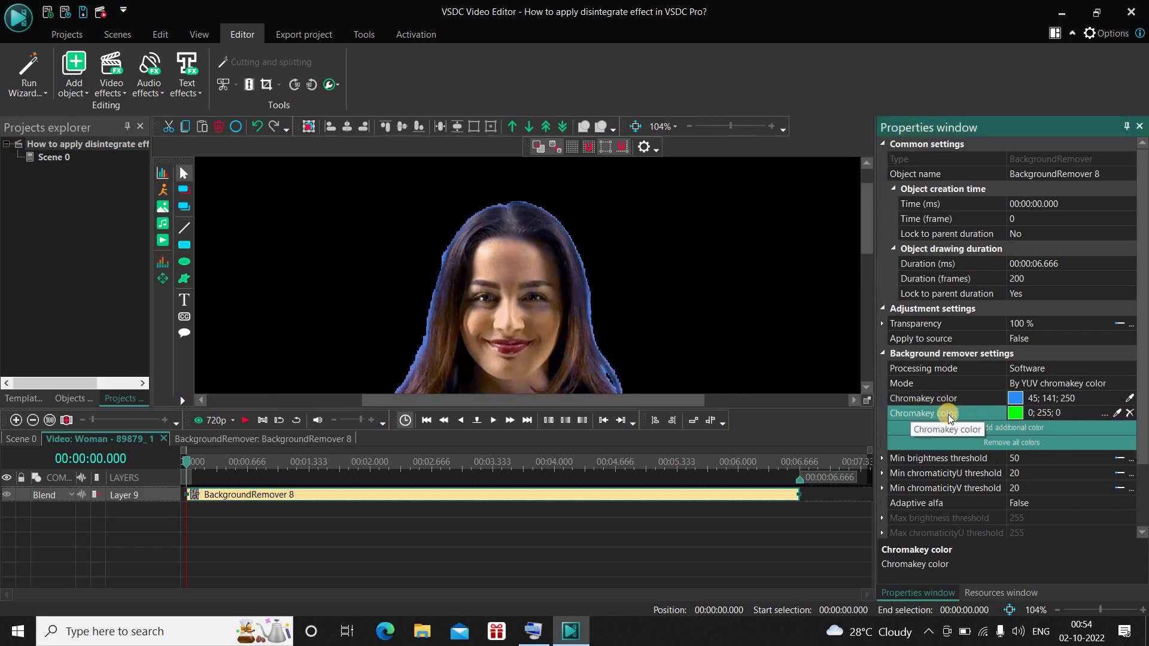
{"action": "left_click", "coordinate": [1118, 413]}
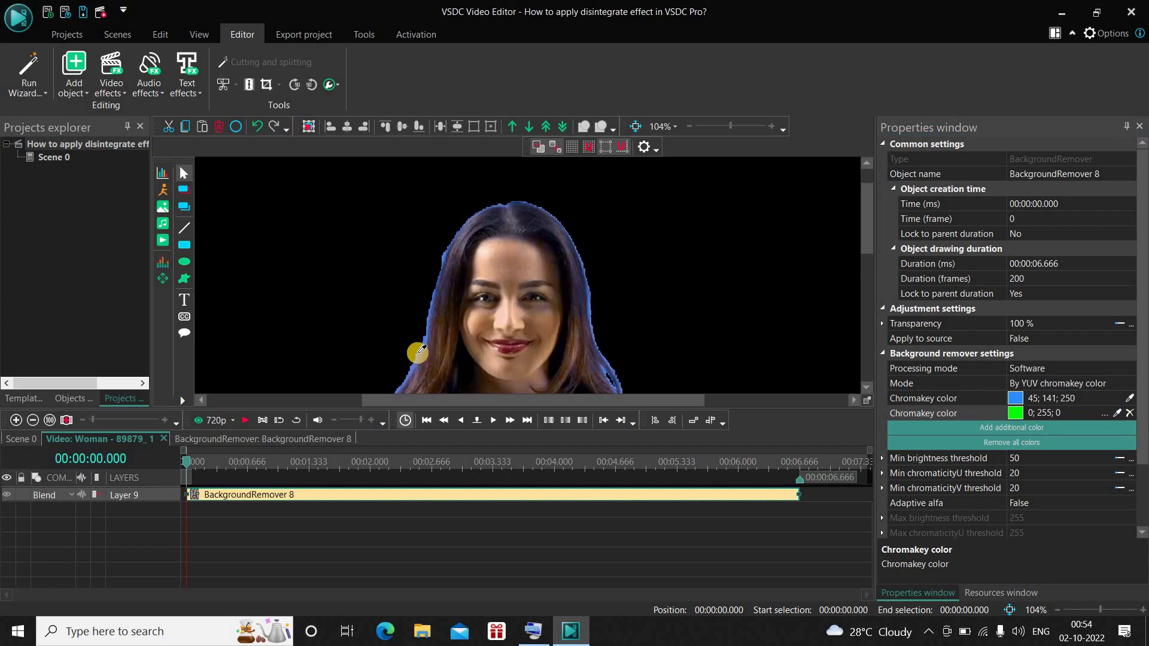
{"action": "left_click", "coordinate": [418, 352]}
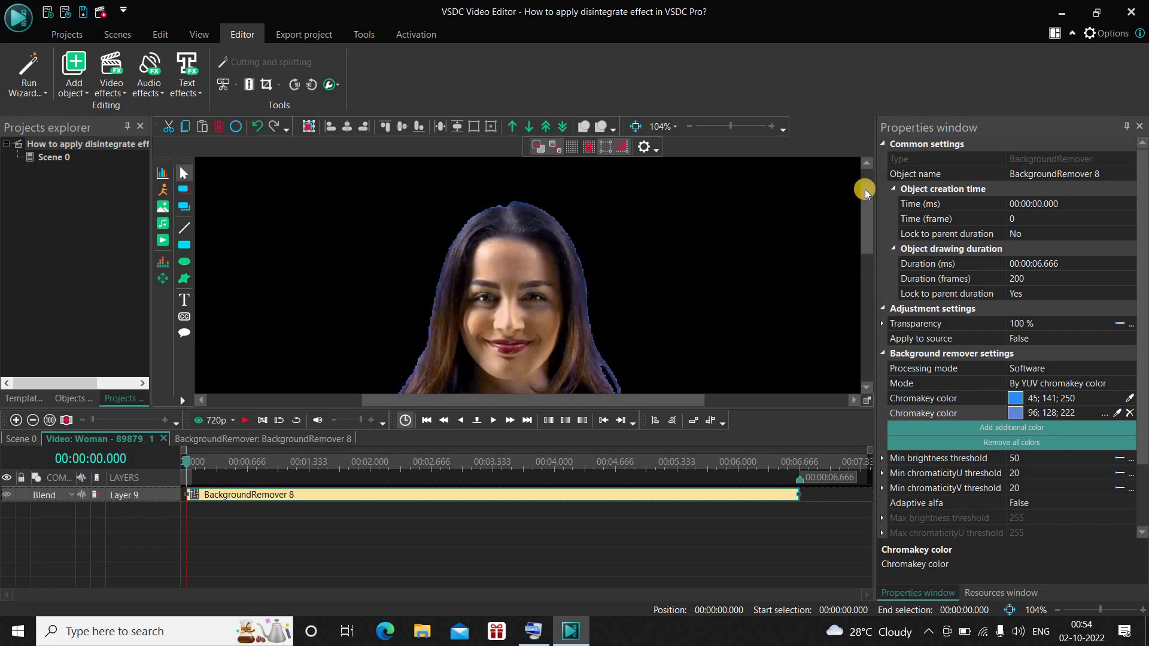
{"action": "left_click_drag", "start_coordinate": [865, 189], "coordinate": [825, 150]}
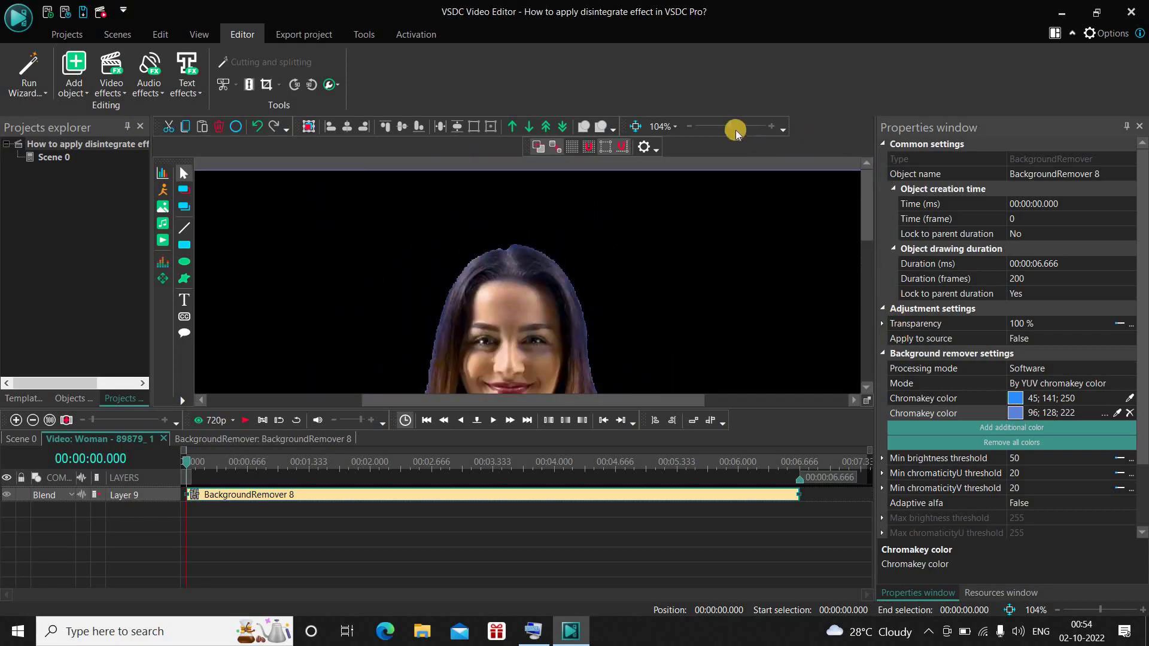
{"action": "left_click_drag", "start_coordinate": [737, 132], "coordinate": [709, 128]}
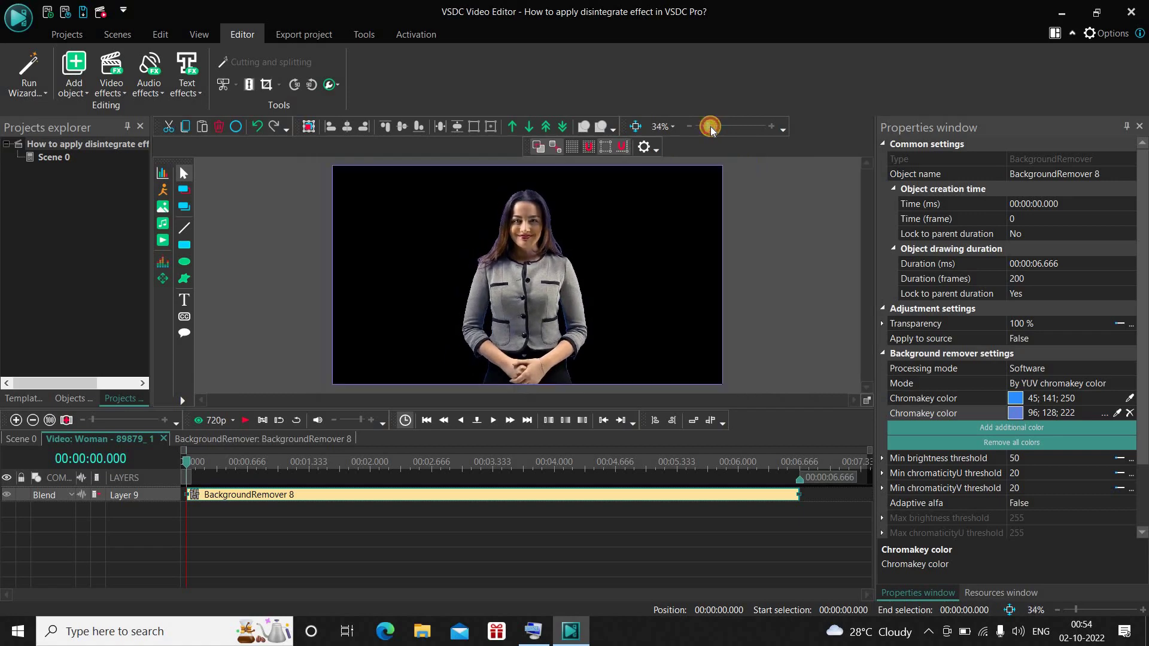
- Add a Flow transform transition, FlowTransformation 1, on Layer 10 at 5.666 s for 1 second
{"action": "left_click", "coordinate": [540, 514]}
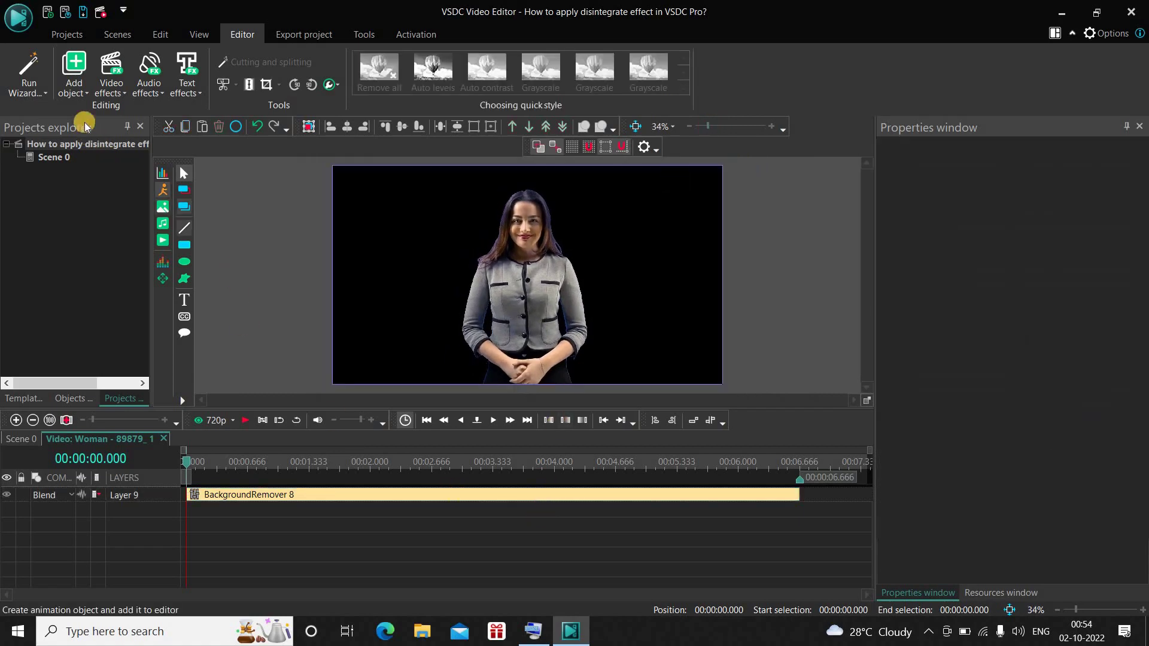
{"action": "left_click", "coordinate": [112, 75]}
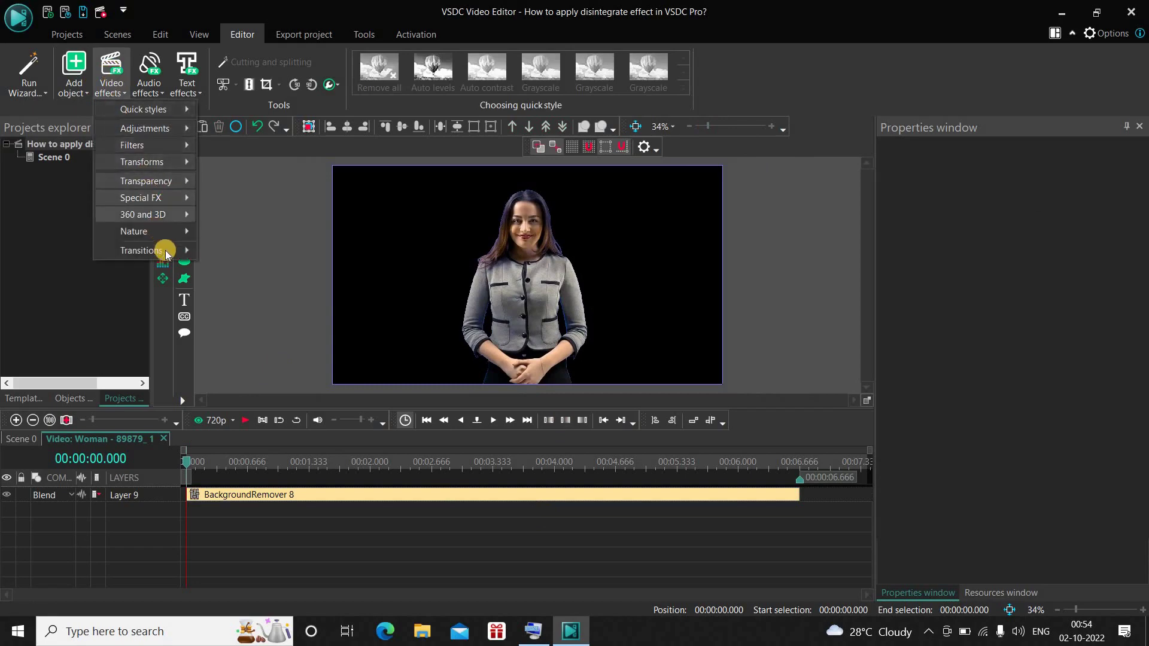
{"action": "mouse_move", "coordinate": [166, 254]}
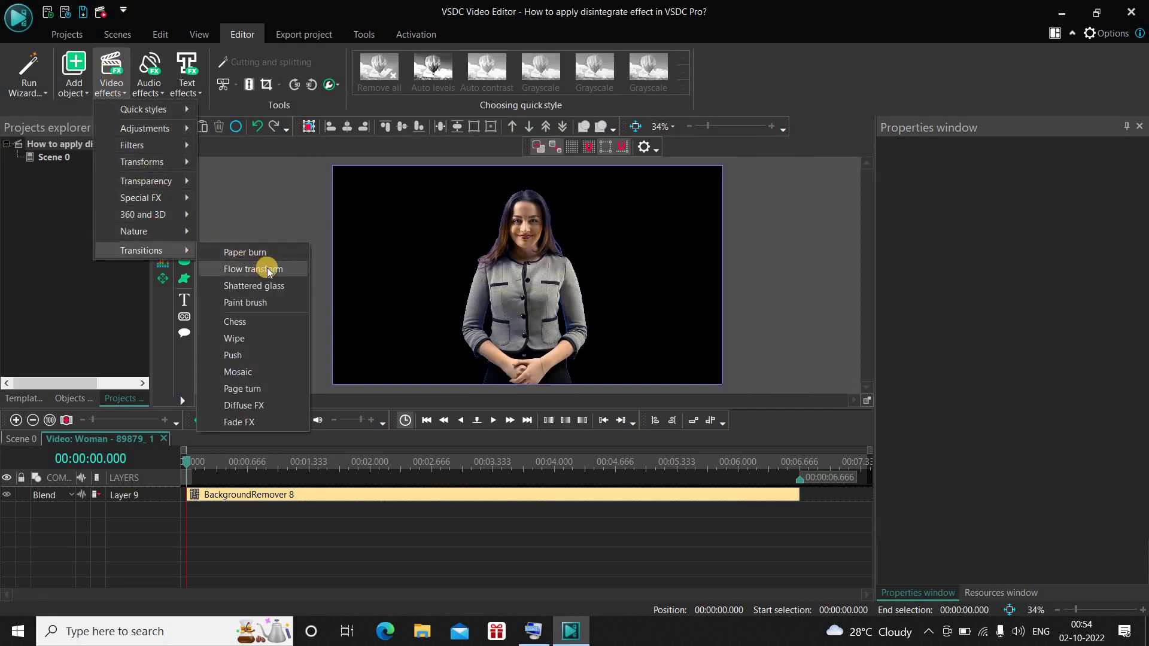
{"action": "left_click", "coordinate": [286, 269]}
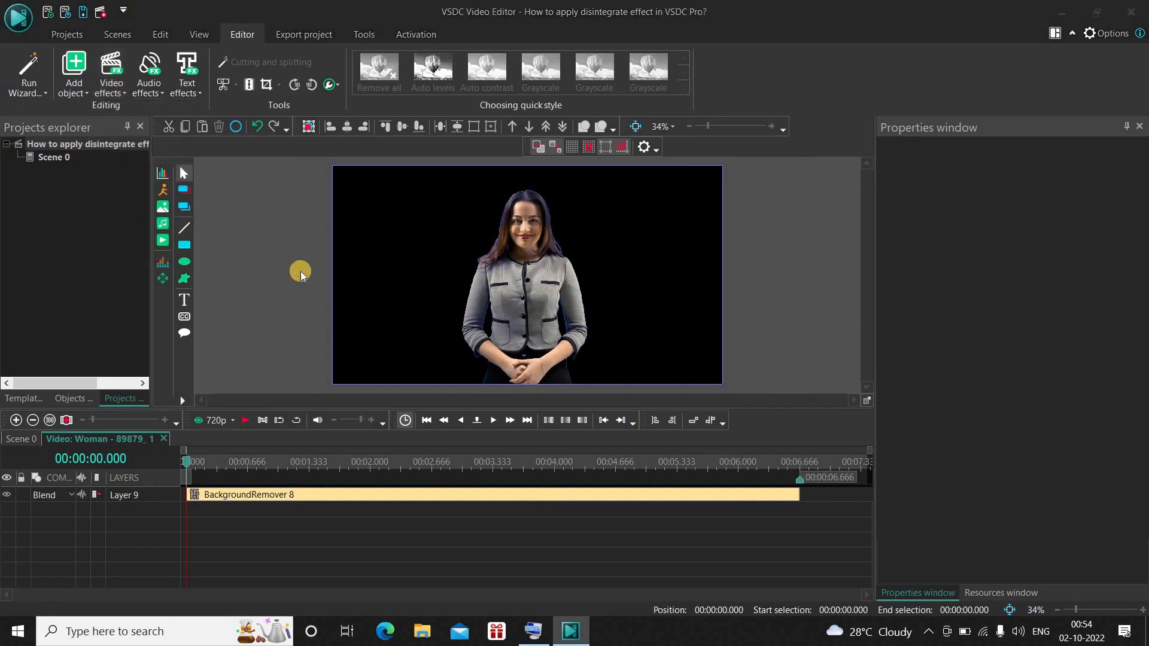
{"action": "left_click", "coordinate": [701, 385]}
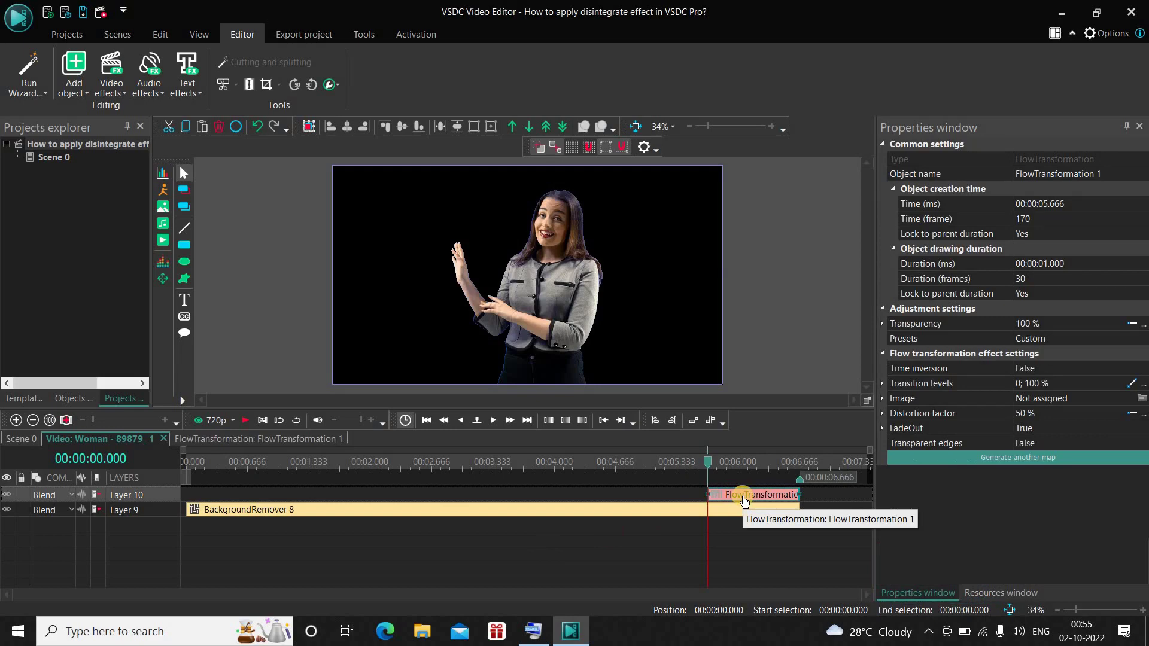
- Set FlowTransformation 1's duration to 00:00:01.500 and move it to start at 5.166 s
{"action": "left_click", "coordinate": [937, 264]}
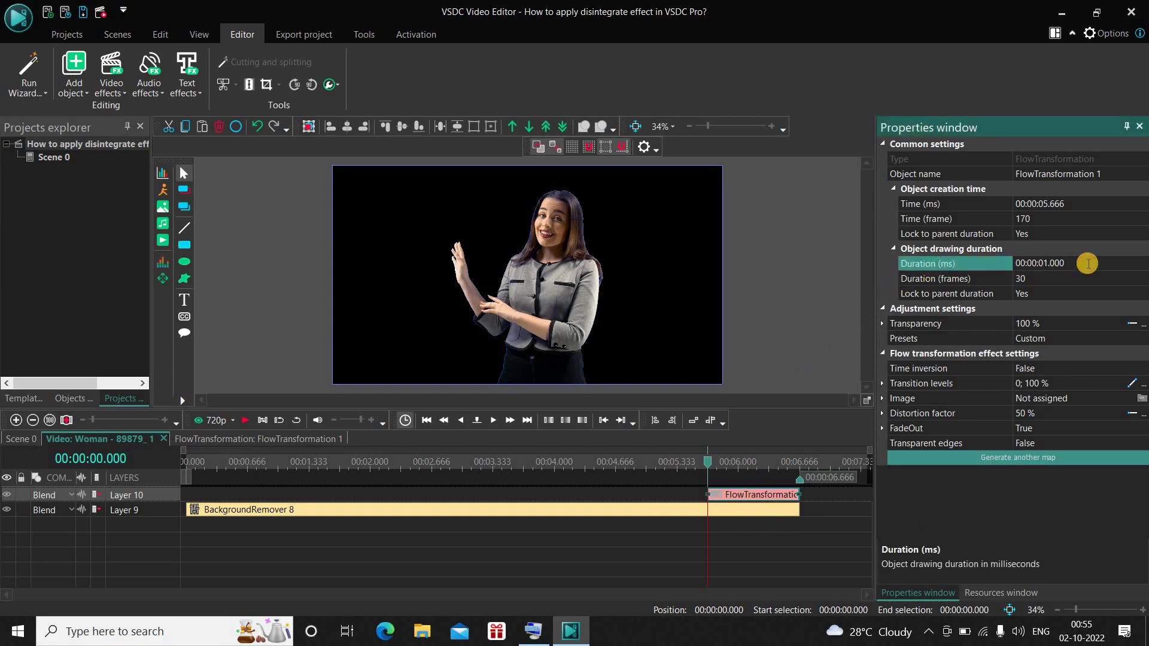
{"action": "key", "text": "BackSpace"}
{"action": "key", "text": "BackSpace"}
{"action": "key", "text": "BackSpace"}
{"action": "type", "text": "500"}
{"action": "key", "text": "Return"}
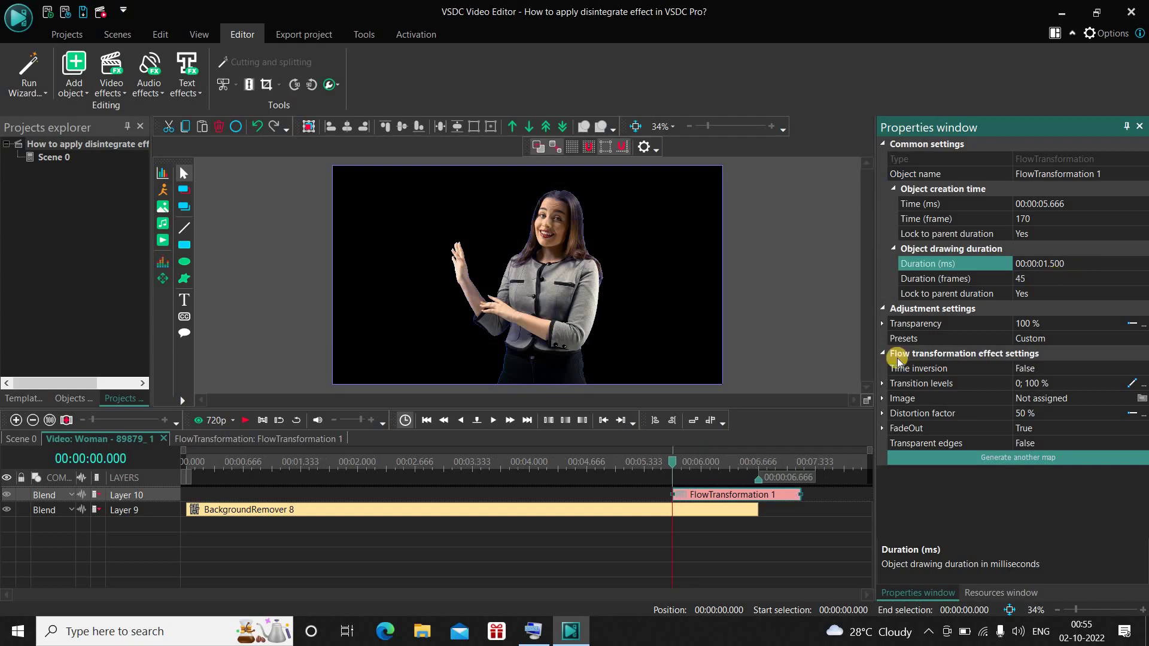
{"action": "left_click", "coordinate": [738, 498]}
{"action": "left_click_drag", "start_coordinate": [723, 503], "coordinate": [693, 504]}
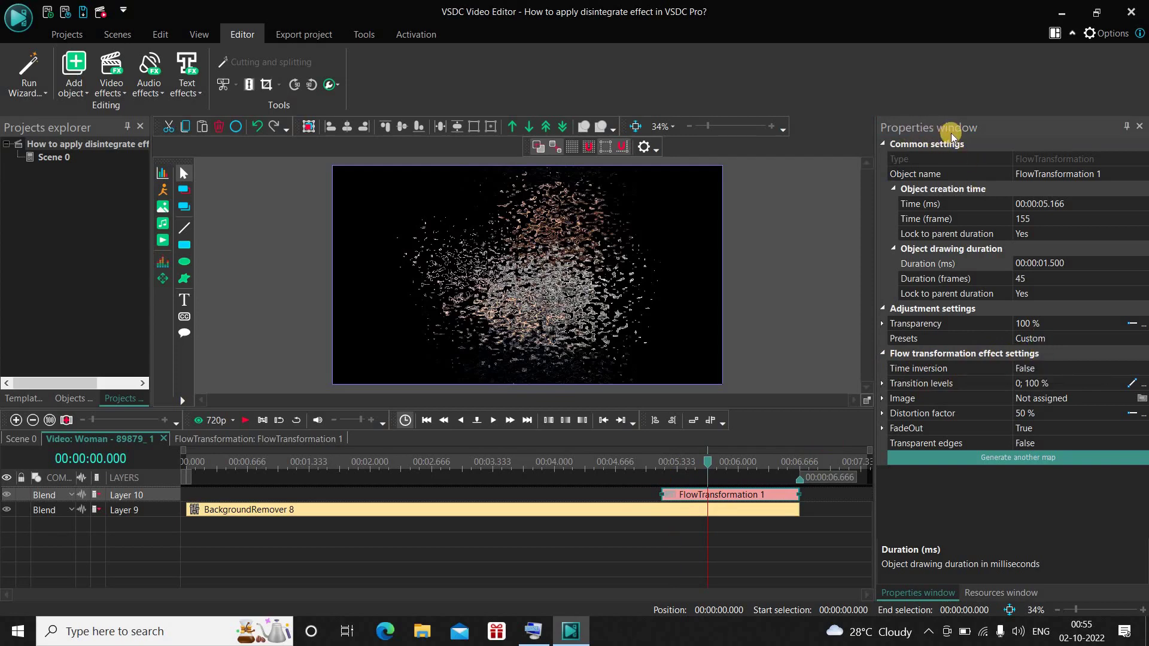
- Expand the flow transformation's Image settings and set Scale to 30 %
{"action": "left_click", "coordinate": [940, 369]}
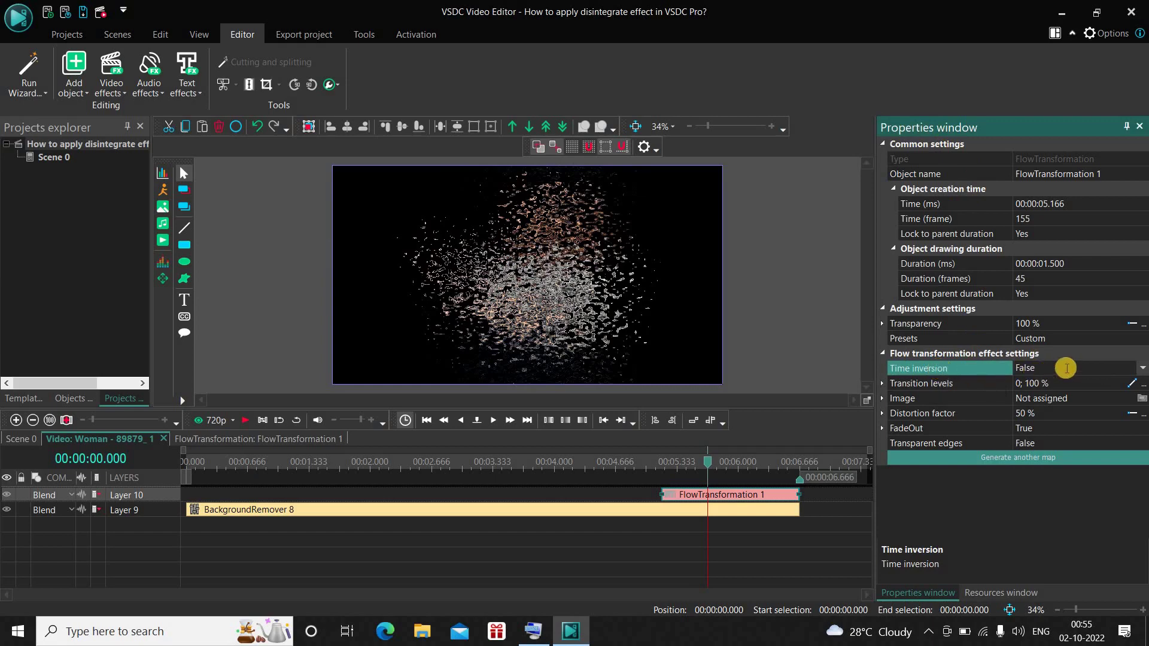
{"action": "left_click", "coordinate": [930, 386]}
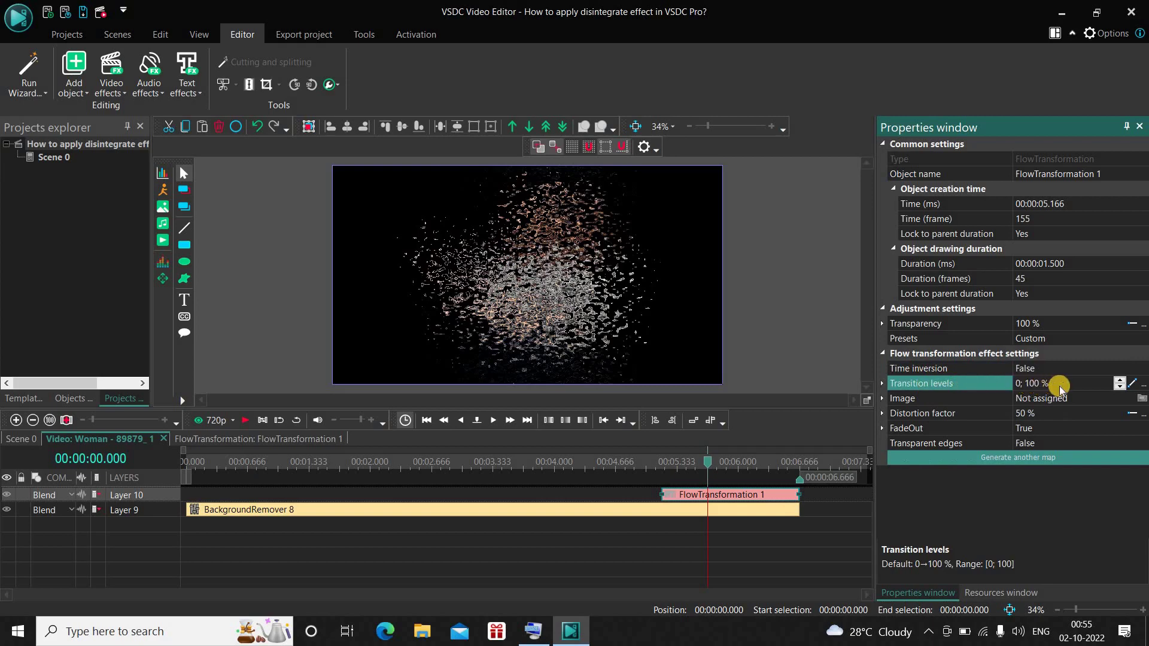
{"action": "left_click", "coordinate": [921, 399]}
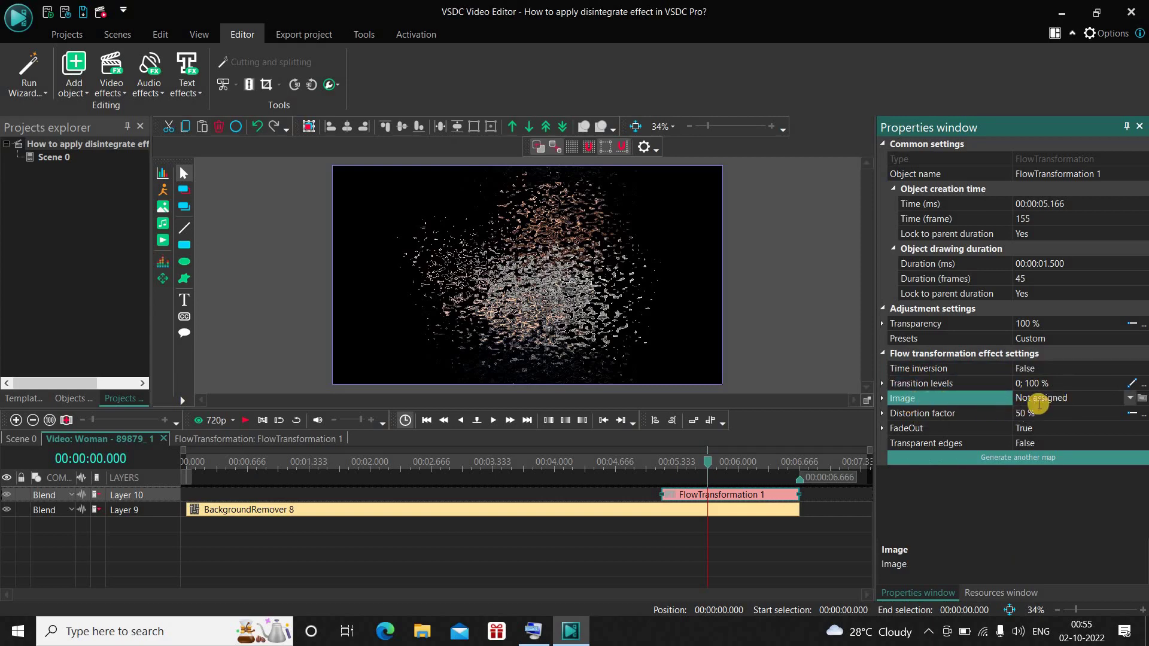
{"action": "left_click", "coordinate": [883, 399]}
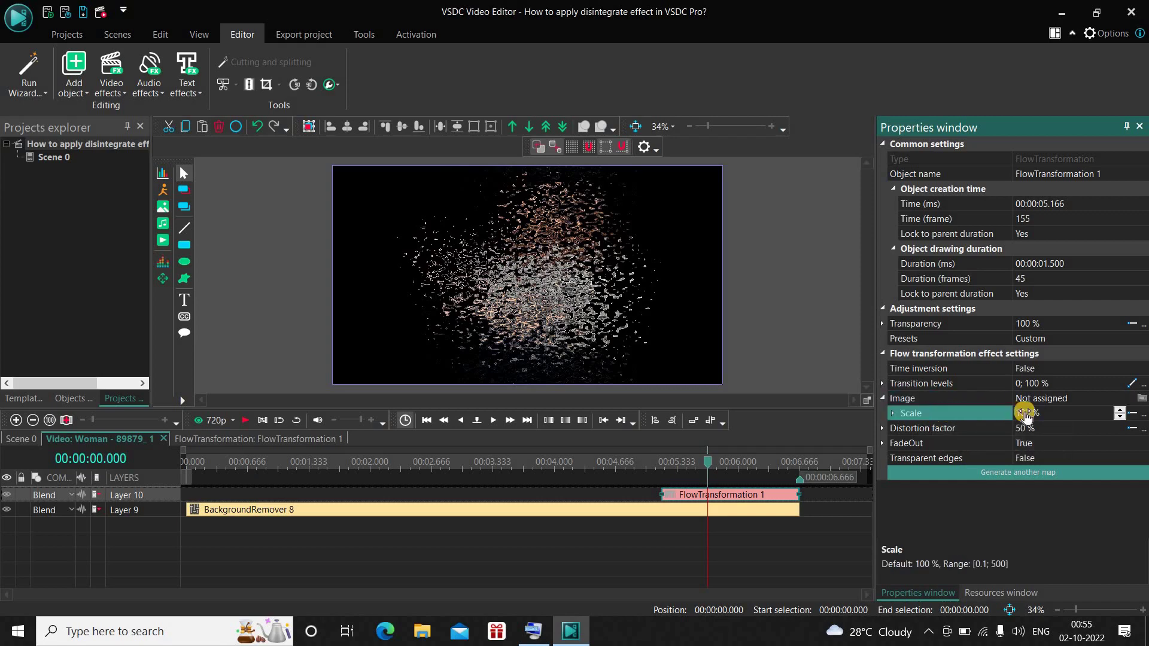
{"action": "left_click", "coordinate": [1046, 414]}
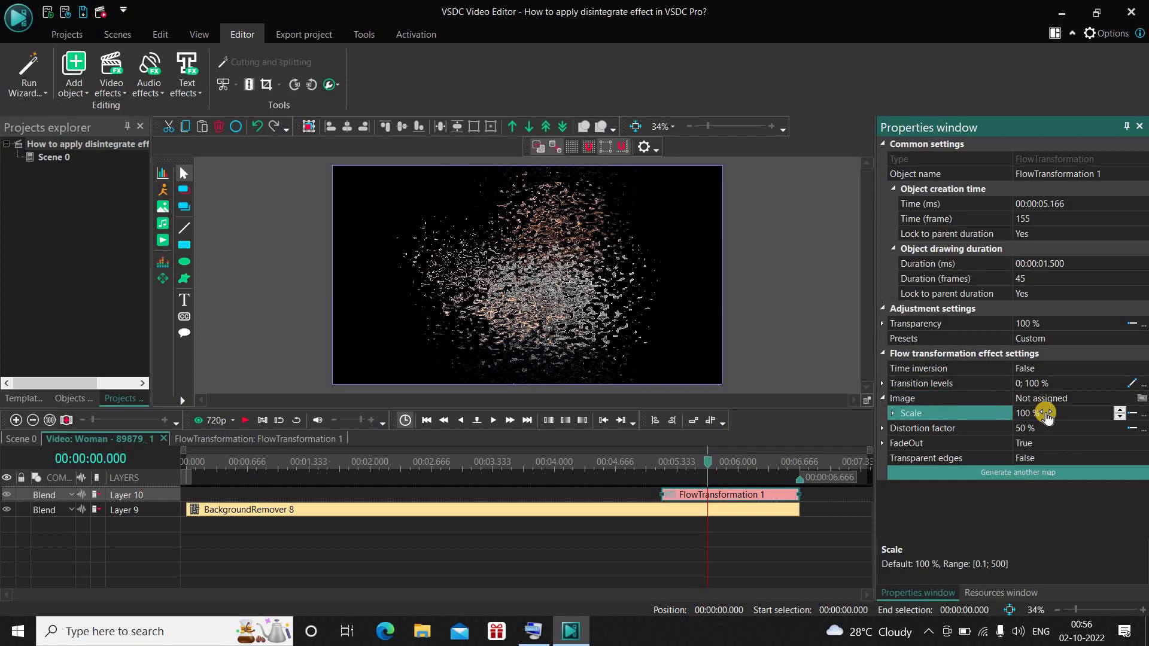
{"action": "left_click", "coordinate": [1046, 414]}
{"action": "double_click", "coordinate": [1046, 413]}
{"action": "key", "text": "Return"}
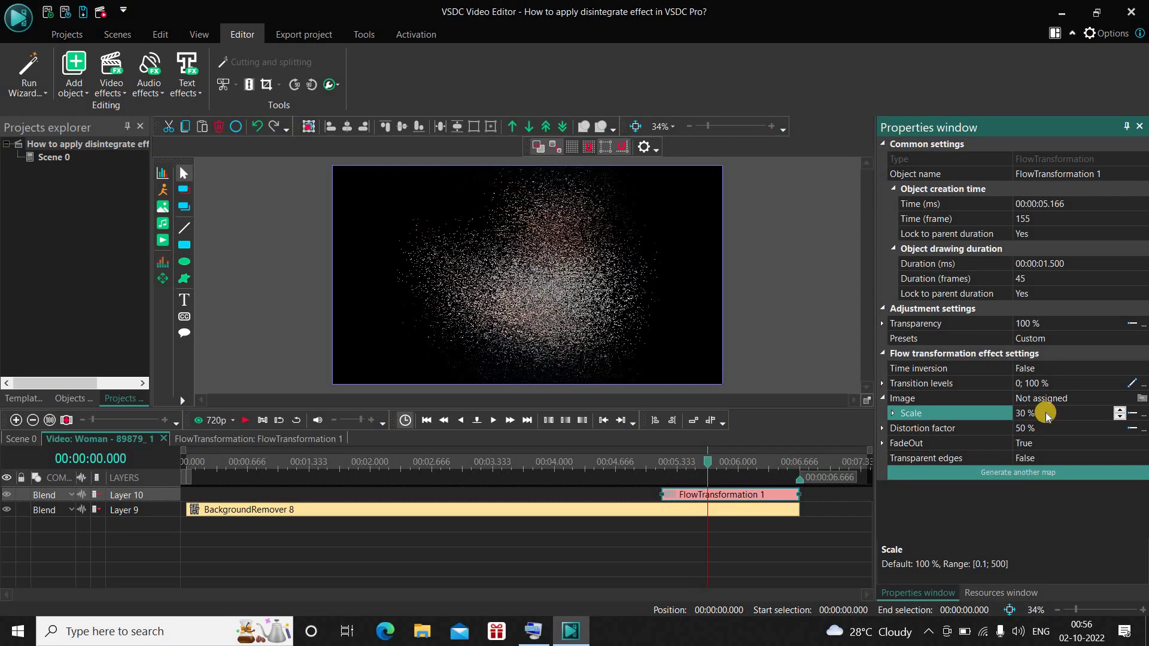
- Set Distortion factor to 100 % and Transparent edges to True
{"action": "left_click", "coordinate": [927, 429]}
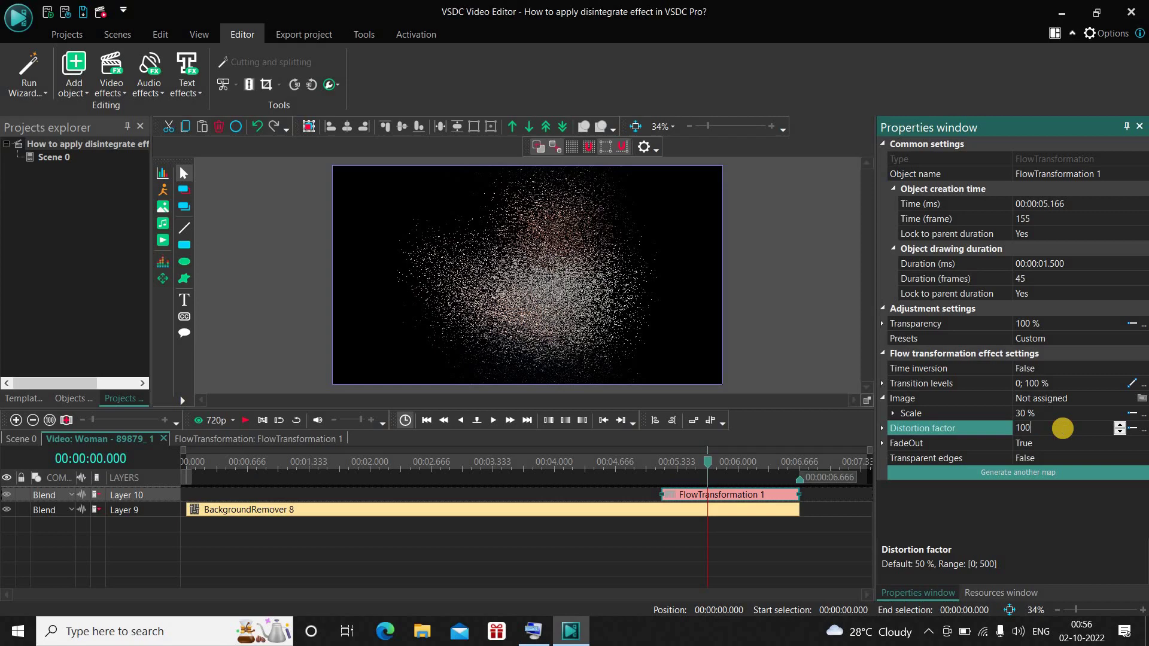
{"action": "key", "text": "Return"}
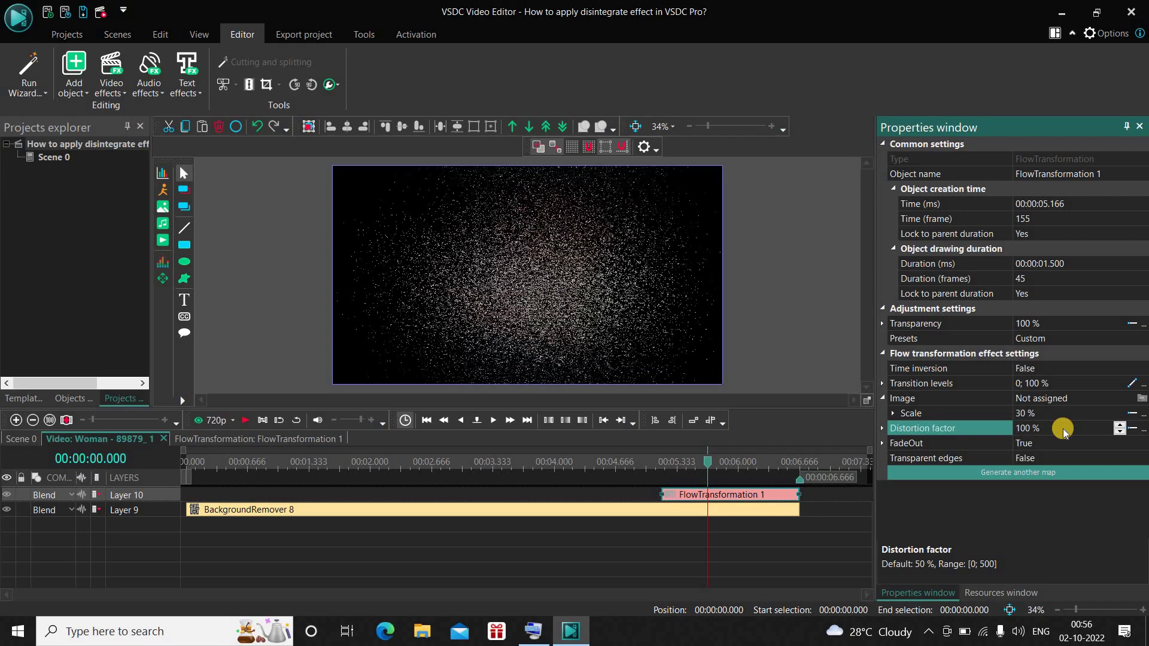
{"action": "left_click", "coordinate": [915, 446]}
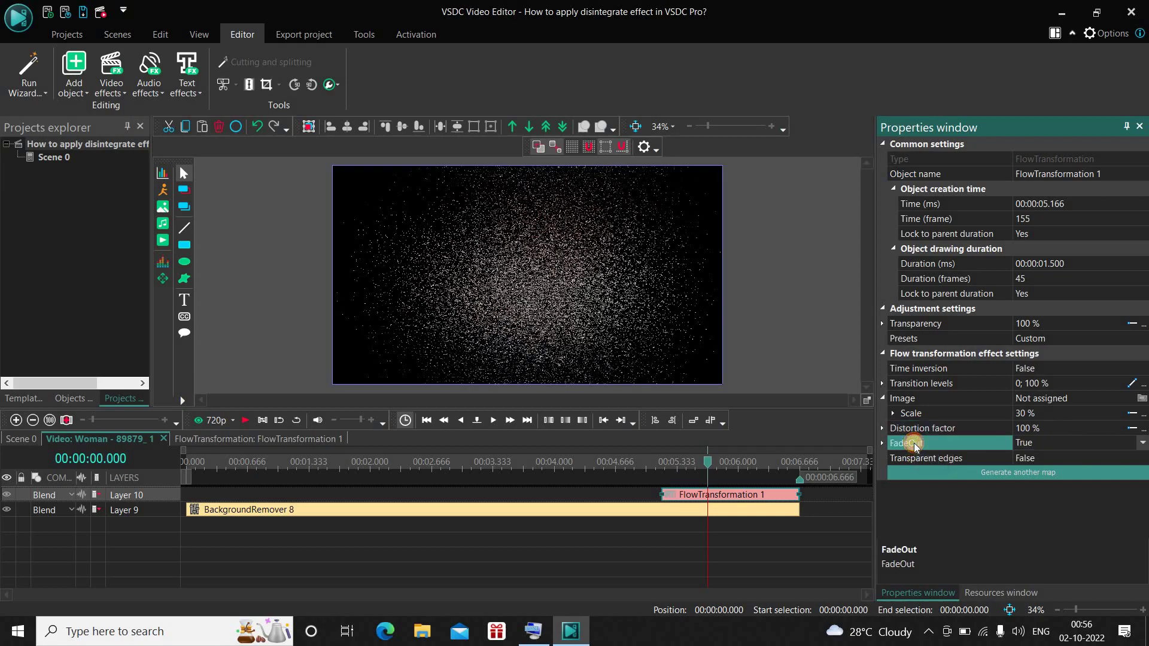
{"action": "left_click", "coordinate": [948, 457]}
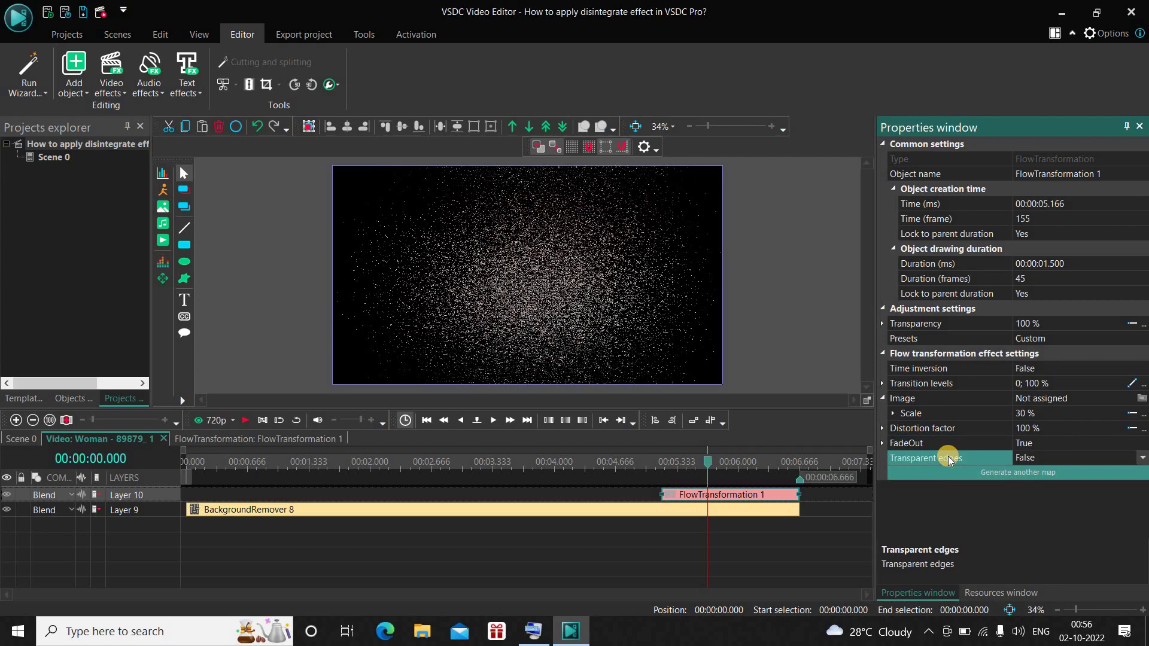
{"action": "left_click", "coordinate": [1070, 457]}
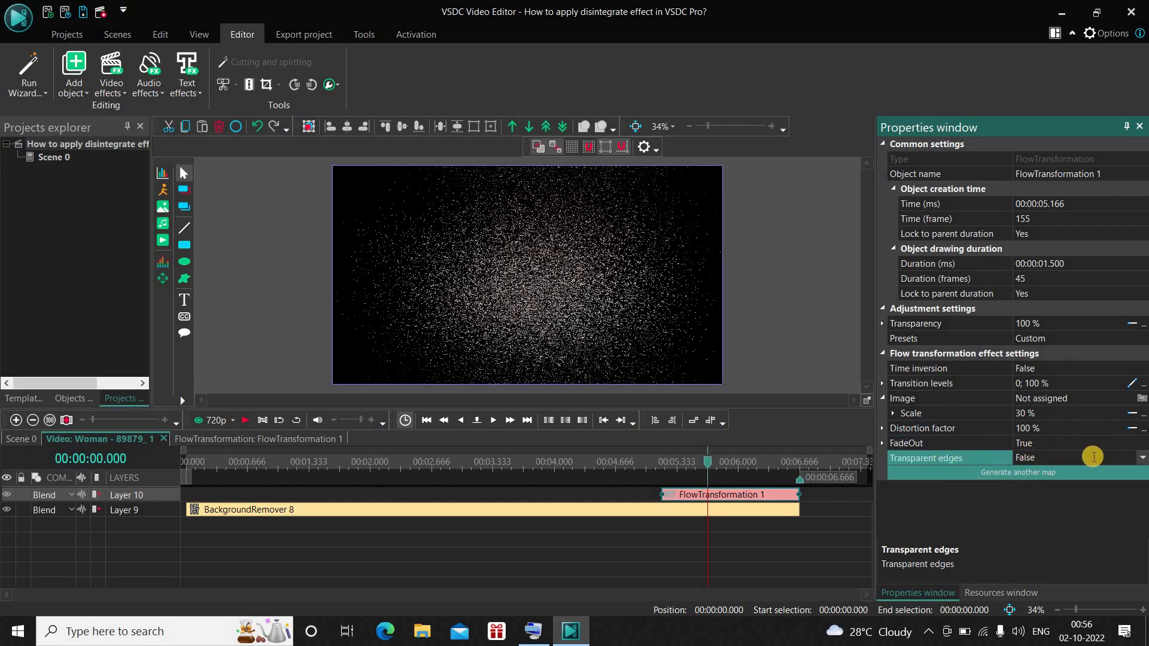
{"action": "double_click", "coordinate": [1093, 457]}
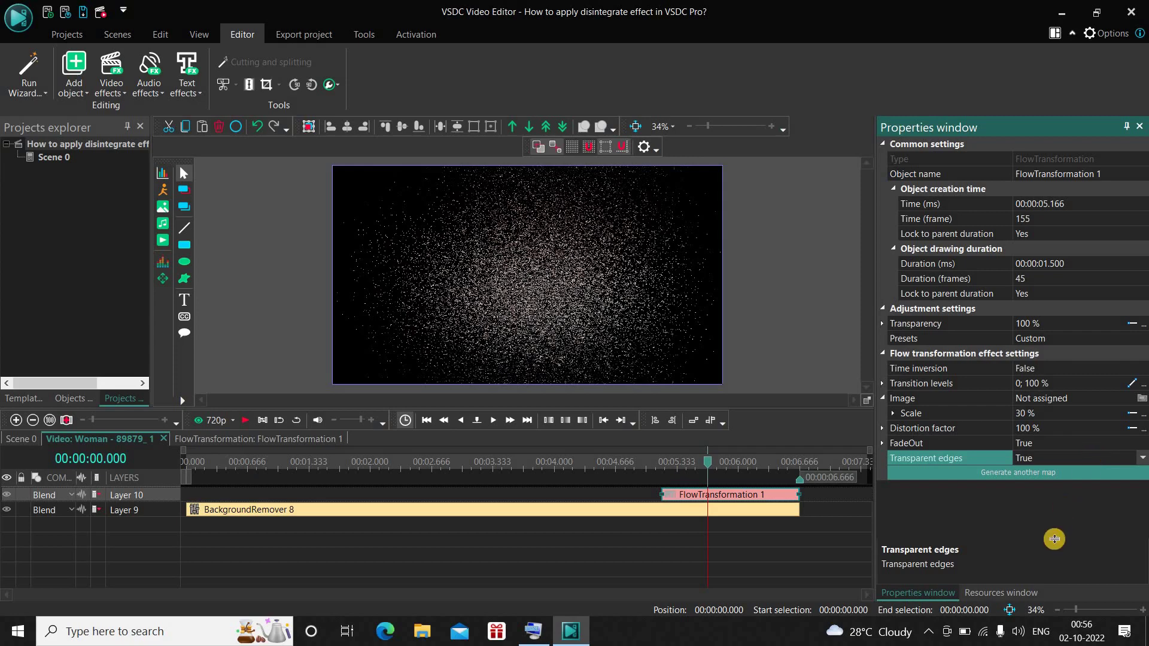
- Play the disintegration from about 3.3 s, rewind to 0, and return to Scene 0
{"action": "left_click", "coordinate": [488, 463]}
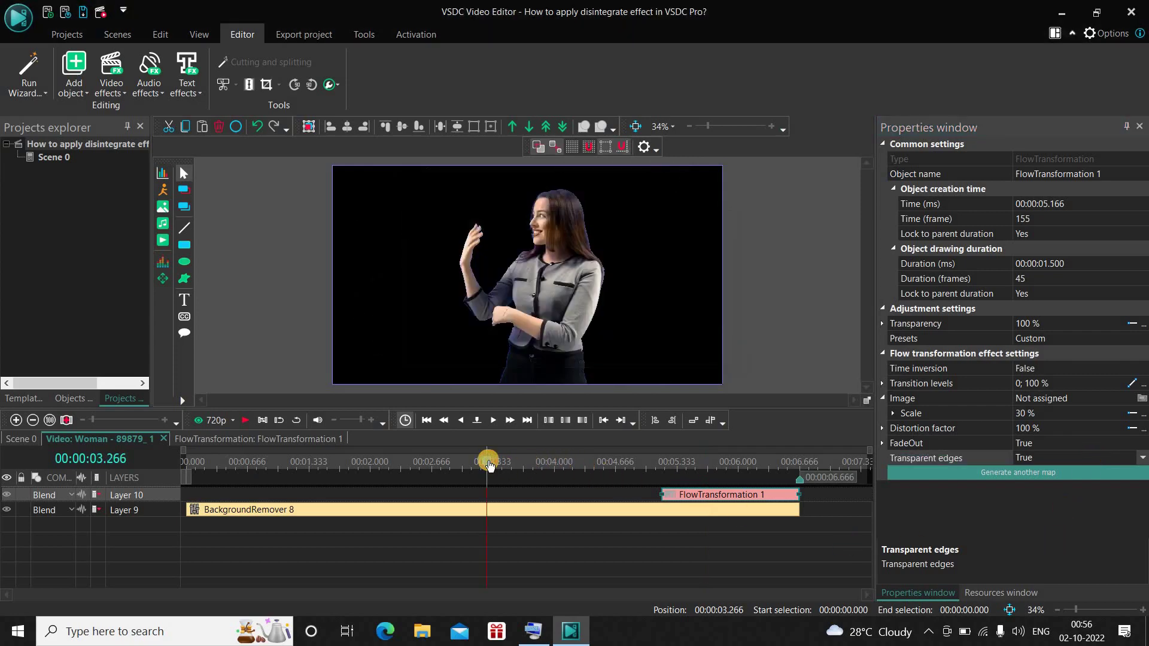
{"action": "key", "text": "space"}
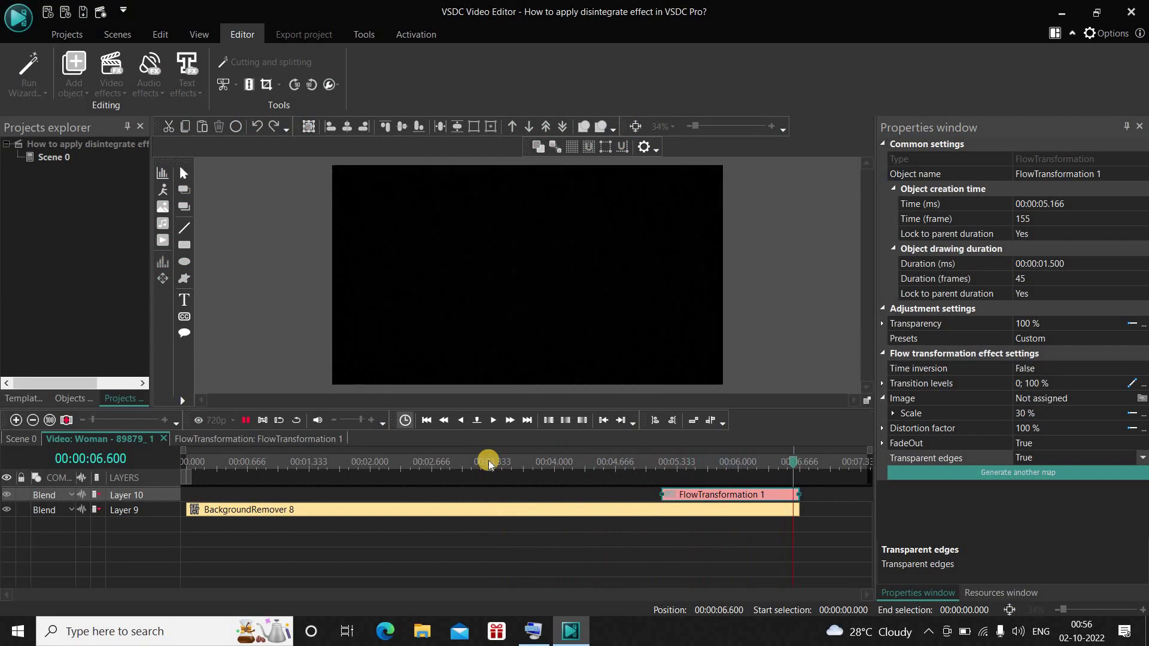
{"action": "left_click", "coordinate": [183, 467]}
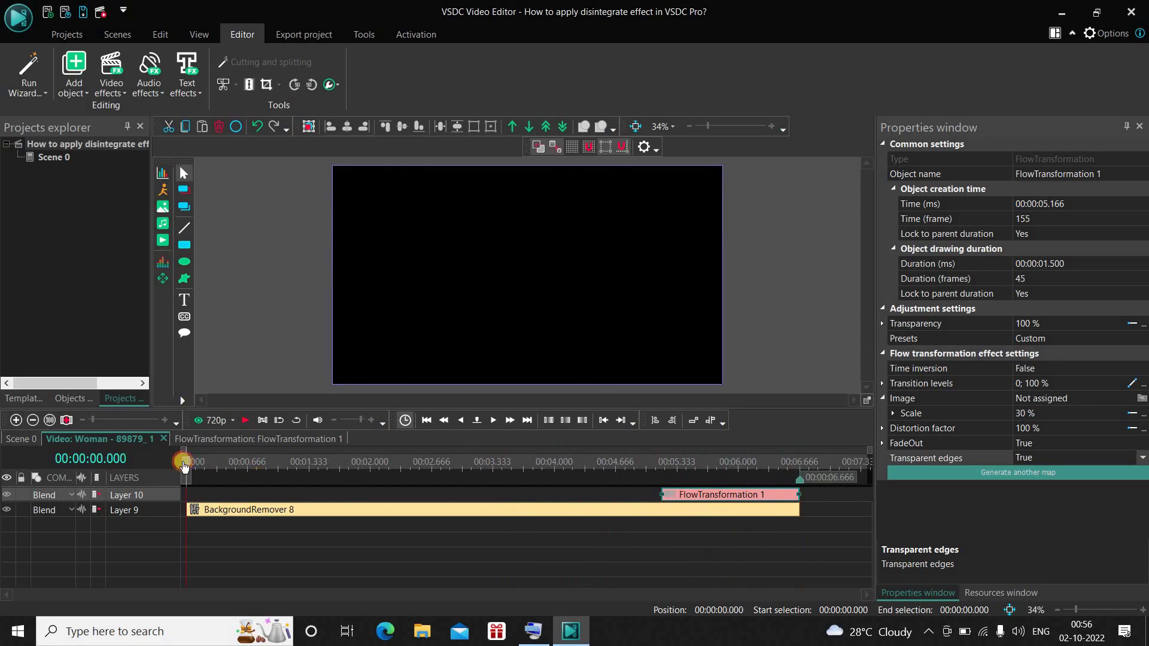
{"action": "left_click", "coordinate": [15, 439]}
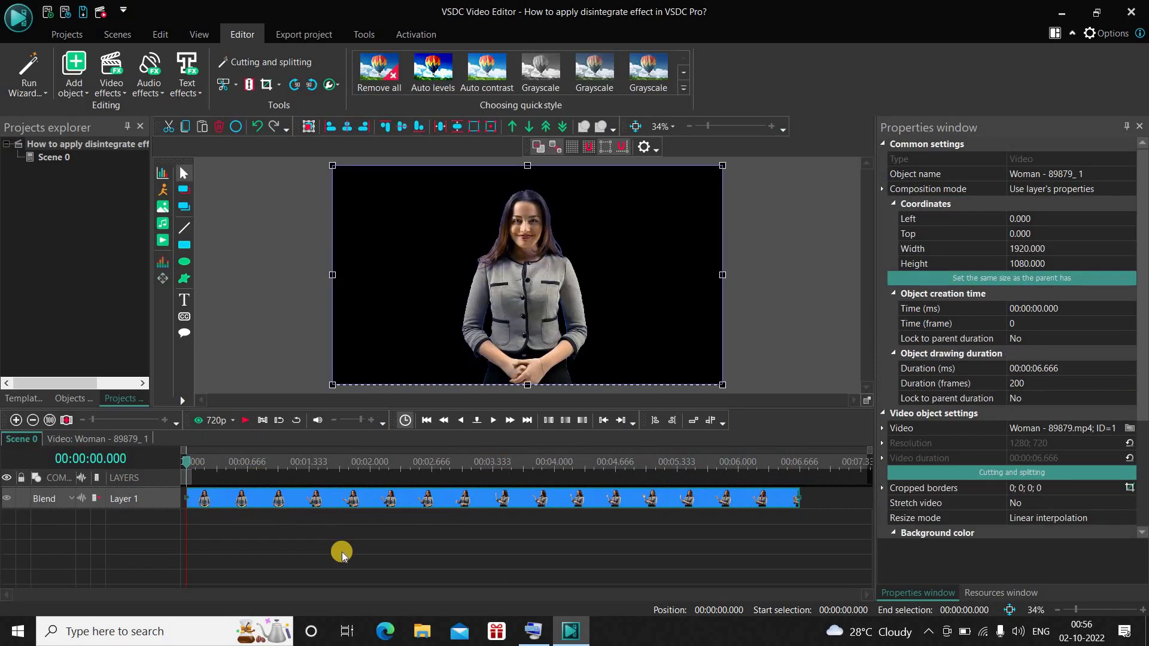
- Play the whole video, then open the woman clip's inner layers at its start
{"action": "key", "text": "space"}
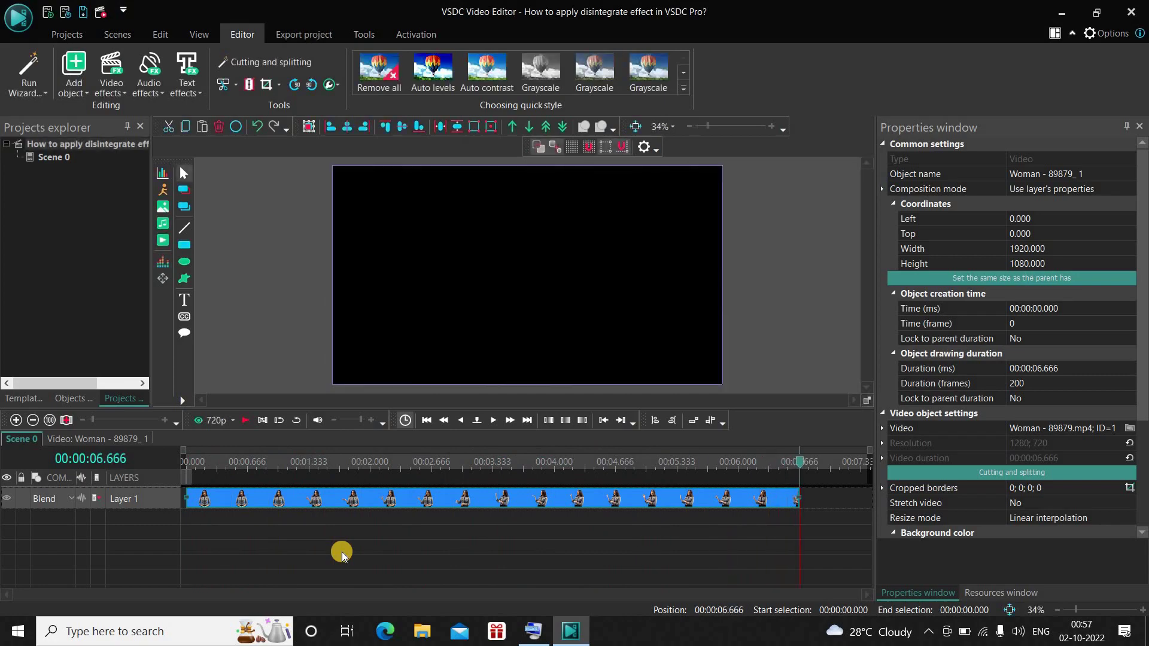
{"action": "double_click", "coordinate": [352, 507]}
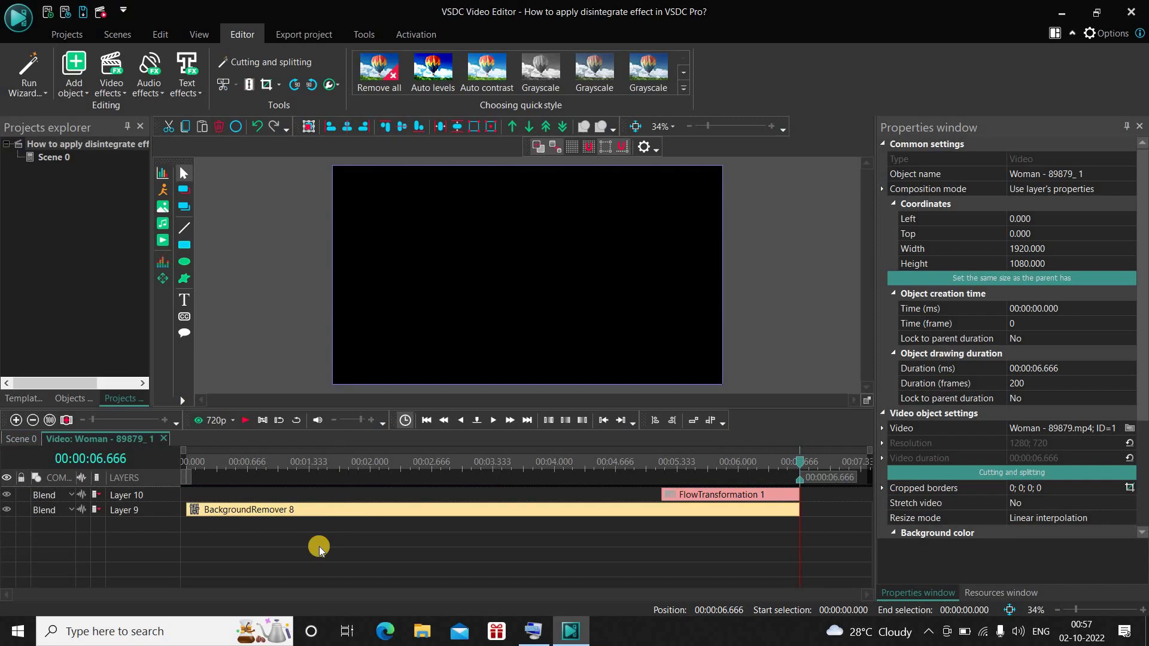
{"action": "left_click", "coordinate": [185, 465]}
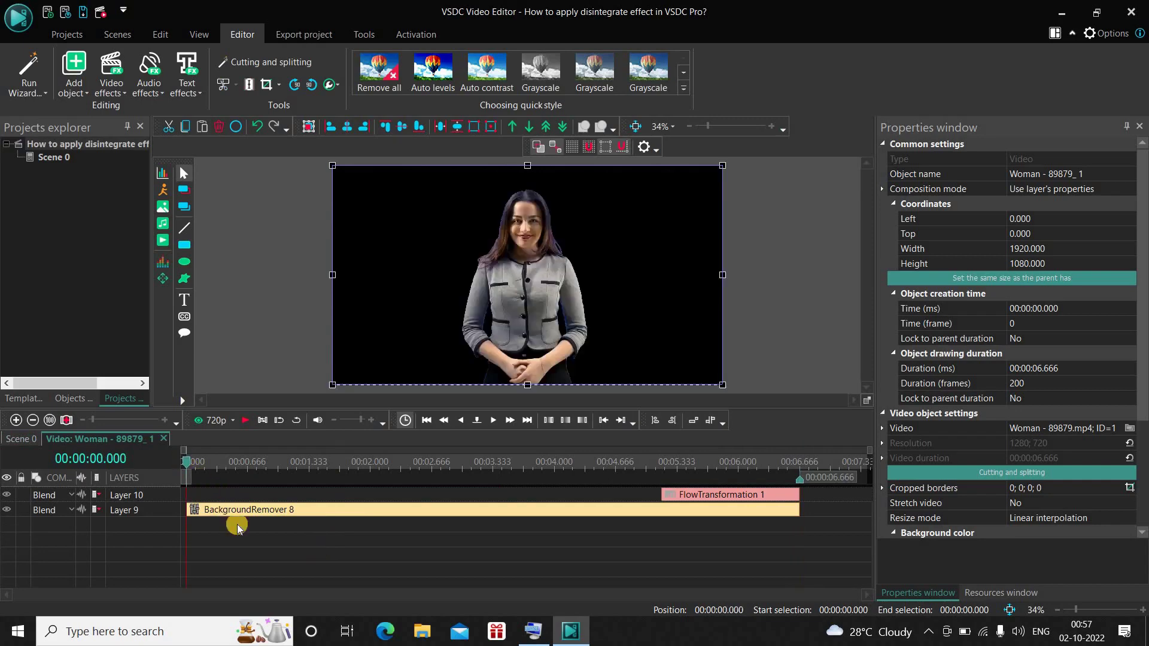
- Add a one-second FadeIn 1 effect at the clip's start and return to Scene 0
{"action": "left_click", "coordinate": [113, 79]}
{"action": "mouse_move", "coordinate": [155, 183]}
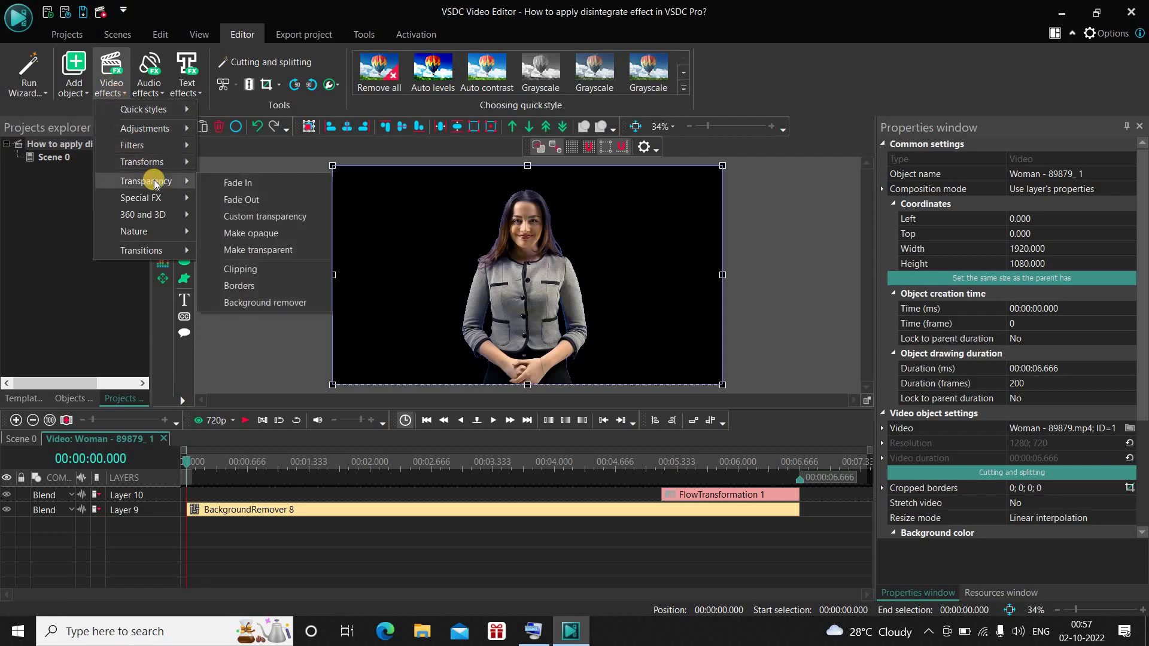
{"action": "left_click", "coordinate": [245, 187]}
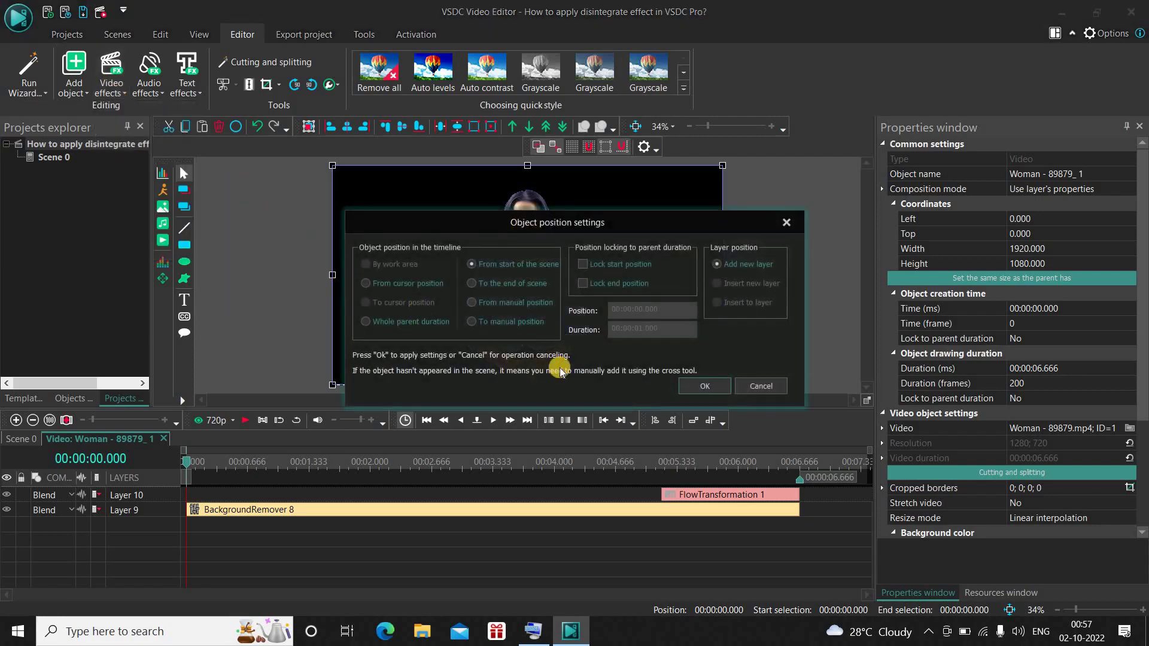
{"action": "left_click", "coordinate": [706, 386]}
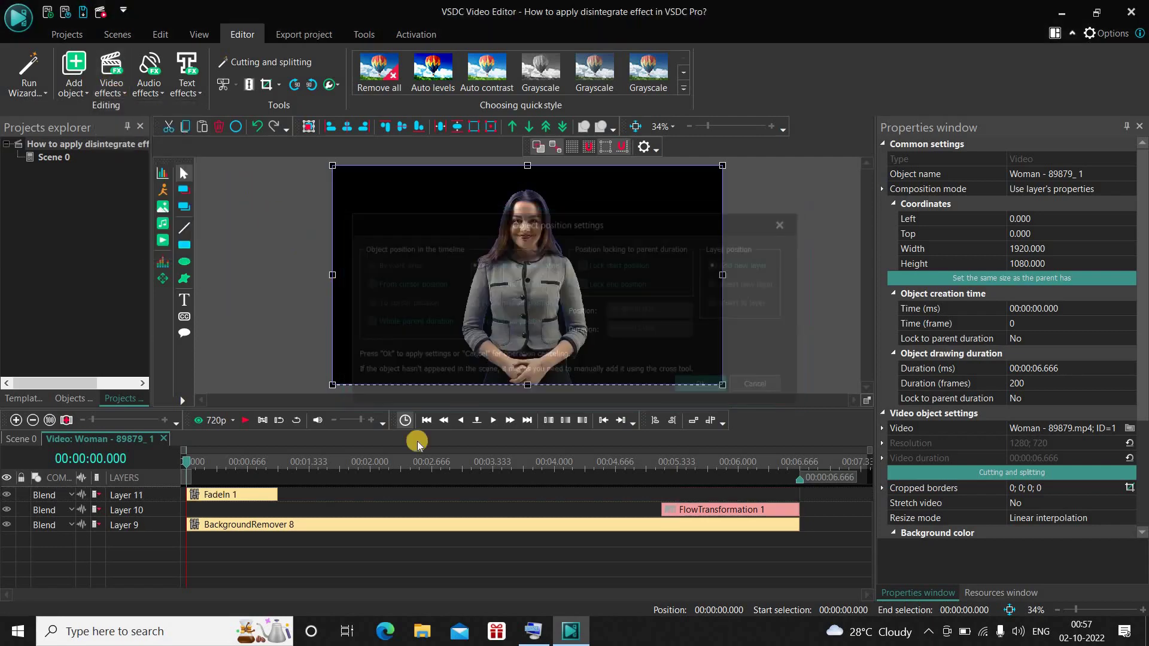
{"action": "left_click", "coordinate": [221, 497]}
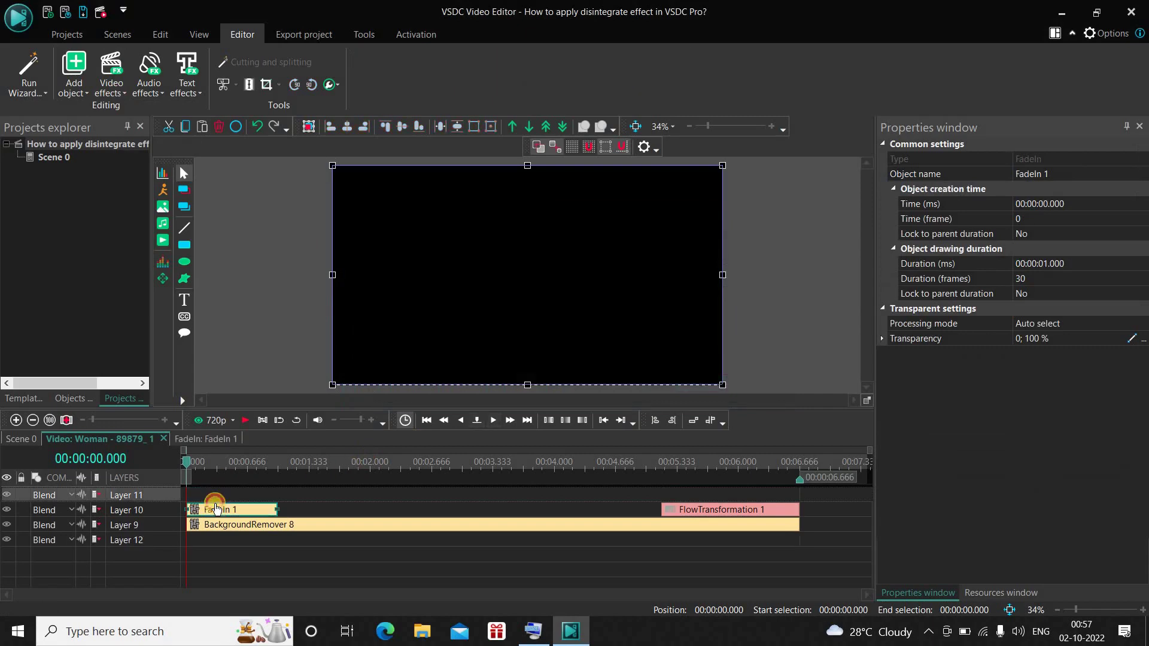
{"action": "left_click", "coordinate": [16, 443]}
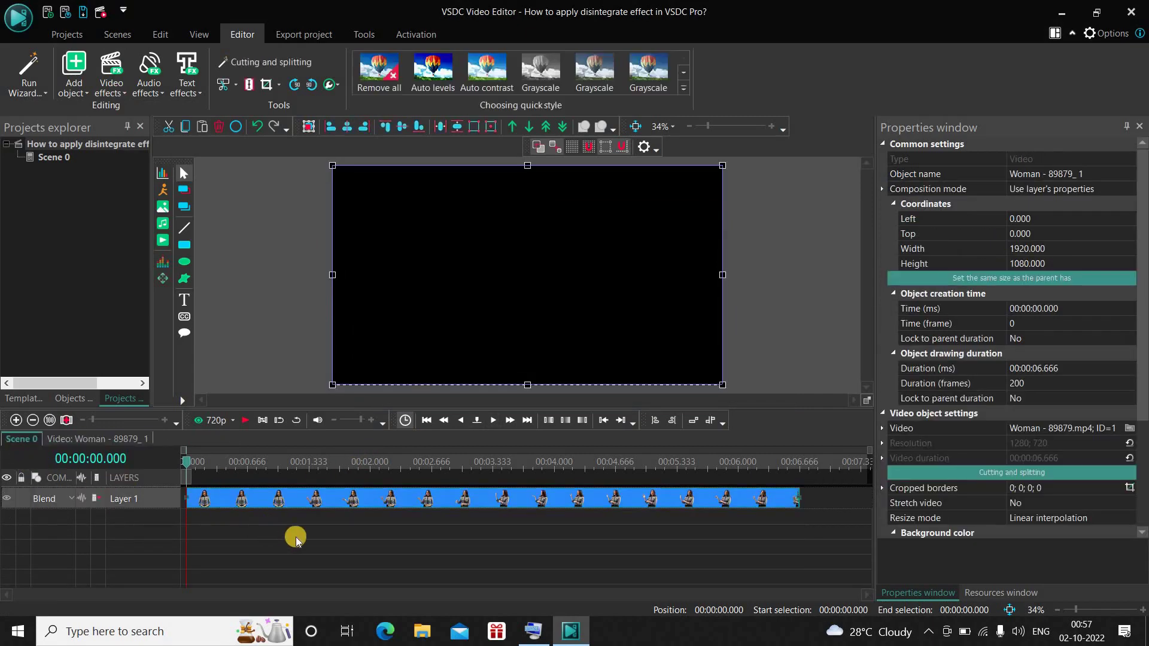
{"action": "key", "text": "space"}
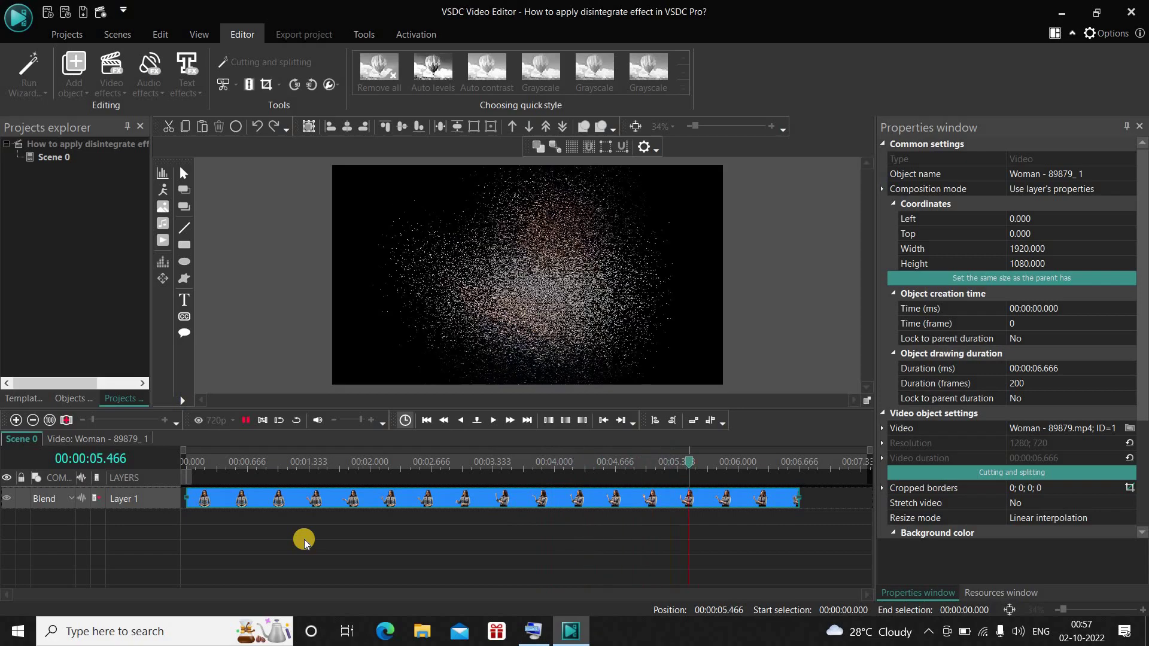
{"action": "left_click", "coordinate": [186, 464]}
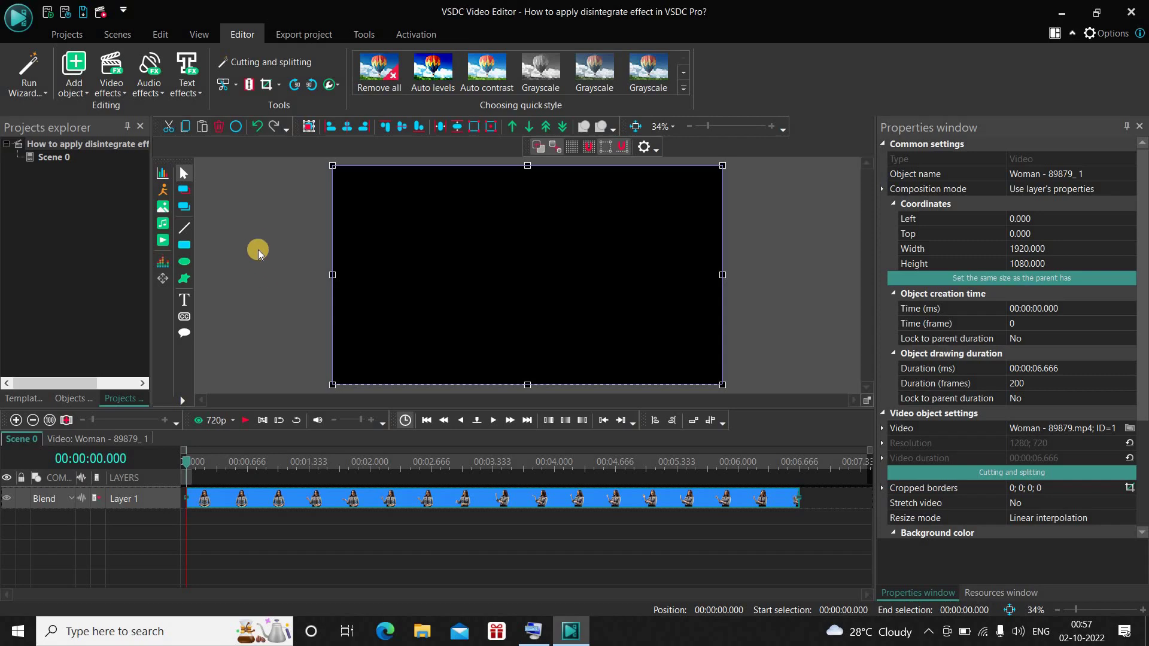
{"action": "left_click", "coordinate": [78, 88]}
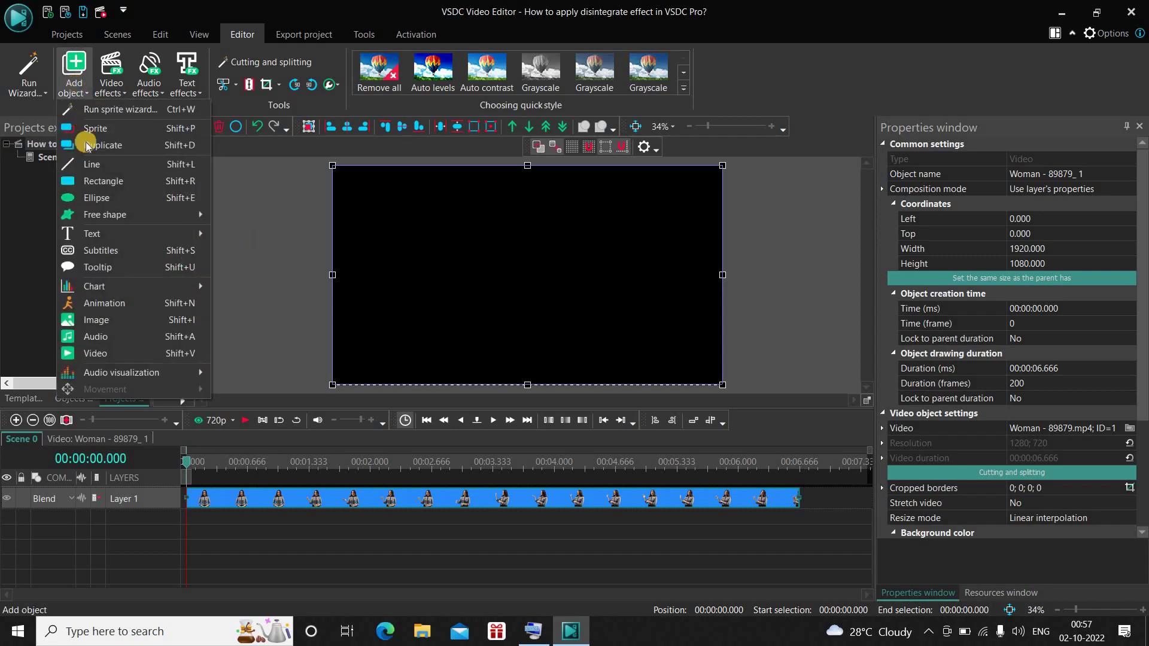
{"action": "left_click", "coordinate": [285, 547]}
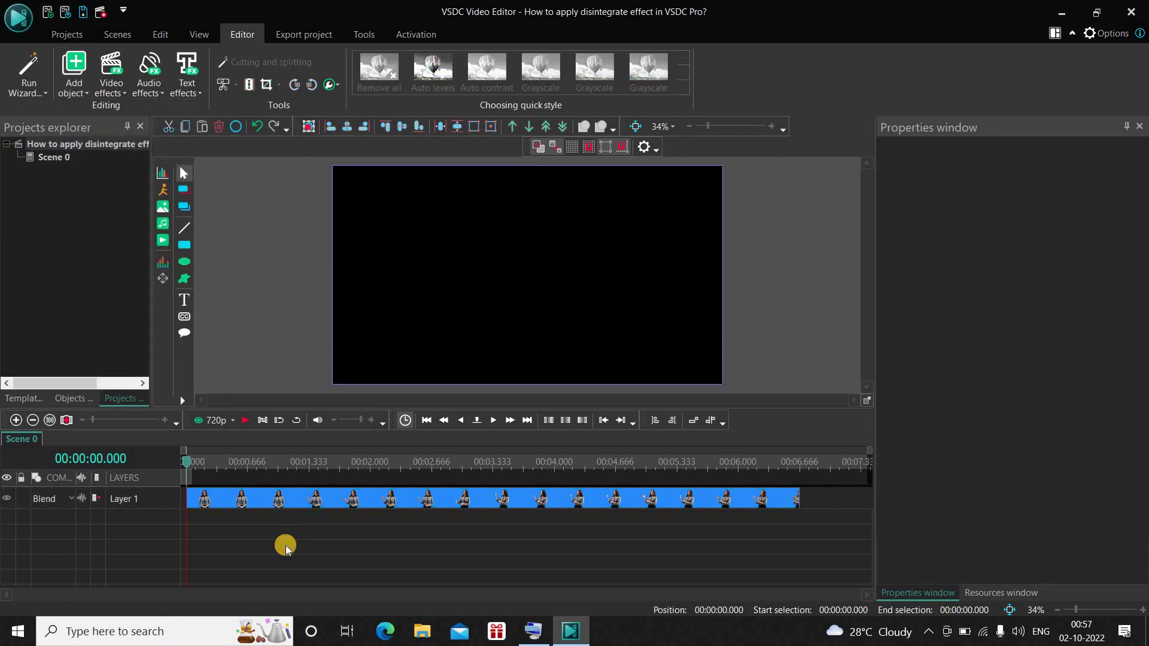
- Add the image sunset-gff7d79ebf_1920 from Downloads on new Layer 12, lasting 6.666 s
{"action": "left_click", "coordinate": [74, 88]}
{"action": "left_click", "coordinate": [123, 322]}
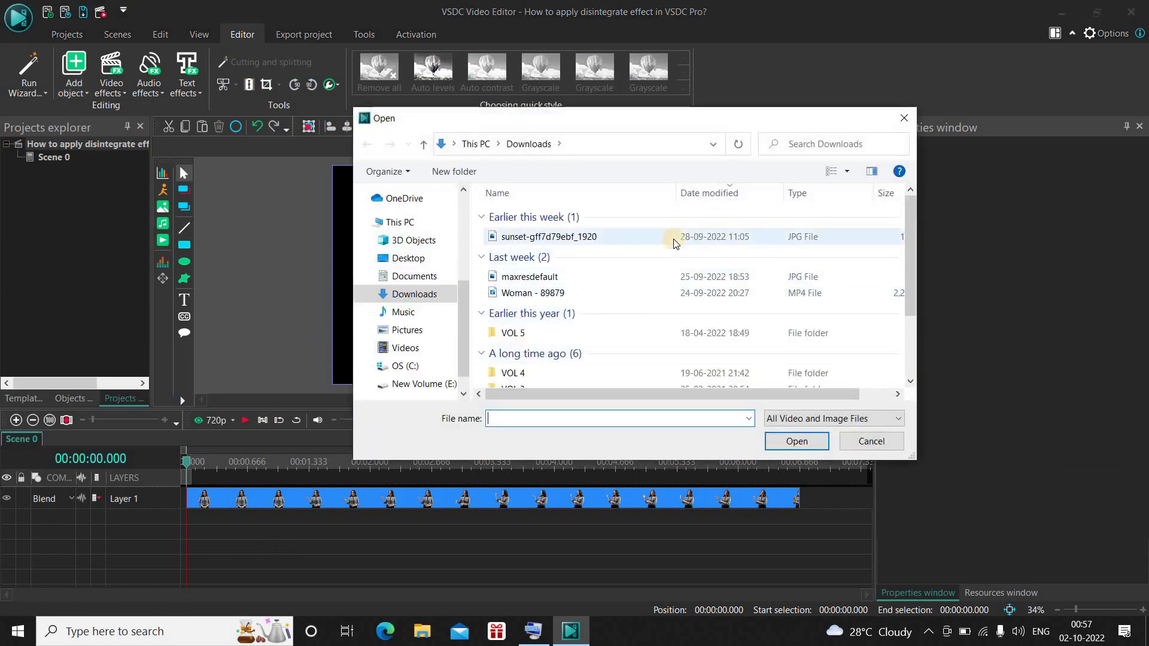
{"action": "left_click", "coordinate": [673, 239]}
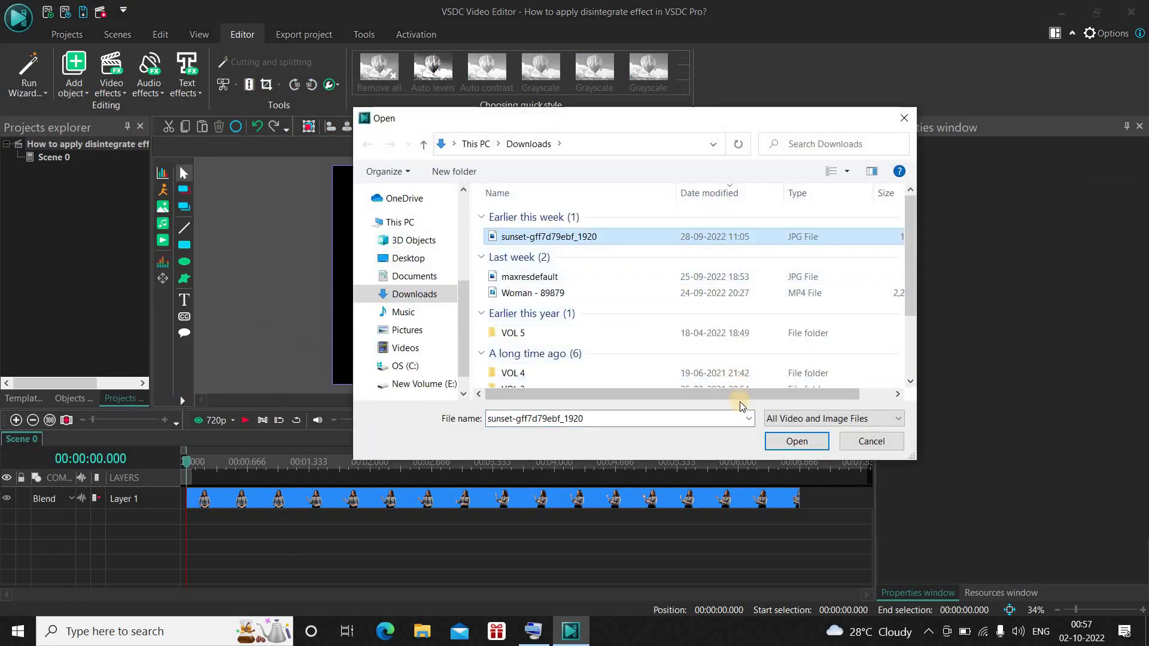
{"action": "left_click", "coordinate": [787, 441]}
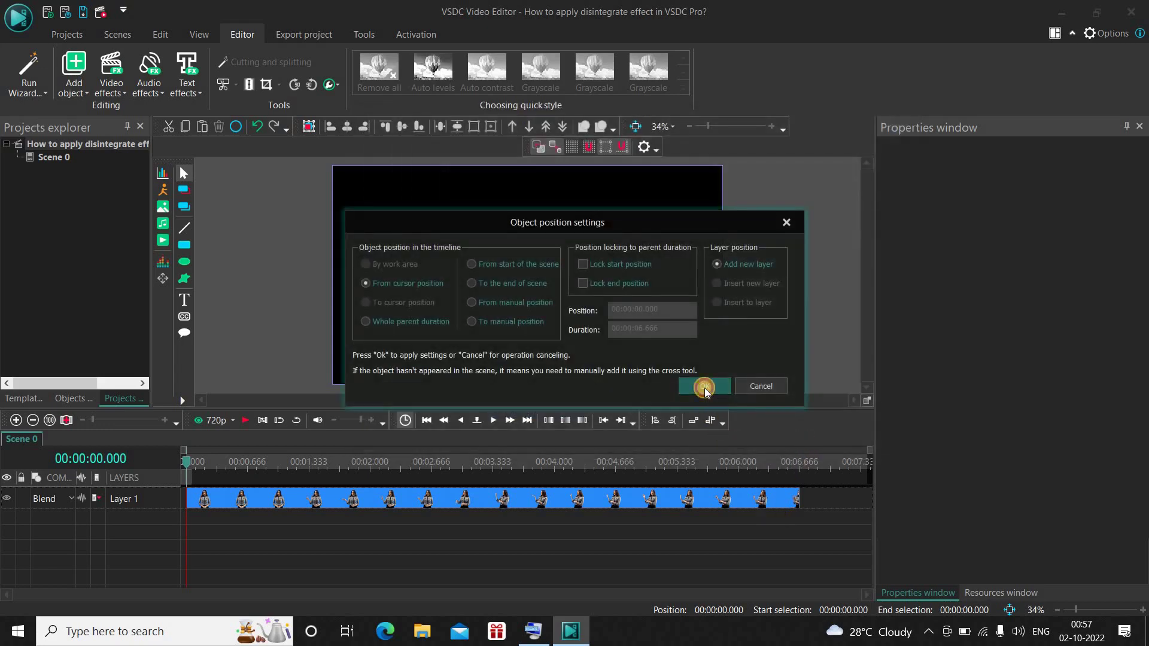
{"action": "left_click", "coordinate": [698, 388]}
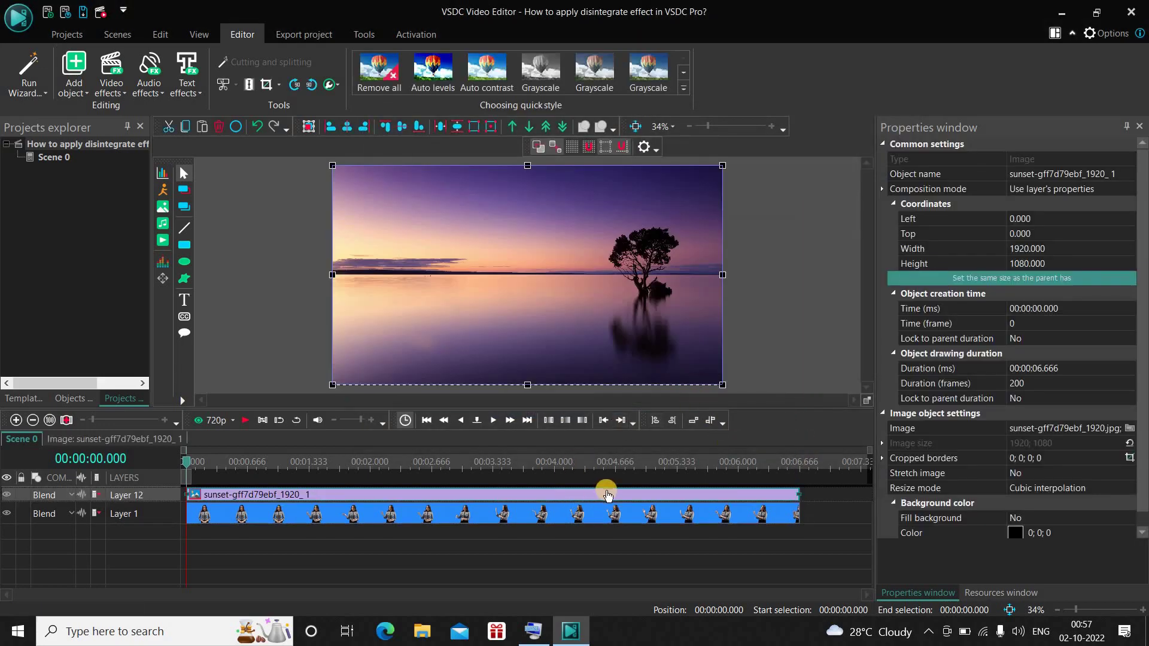
{"action": "left_click", "coordinate": [587, 498]}
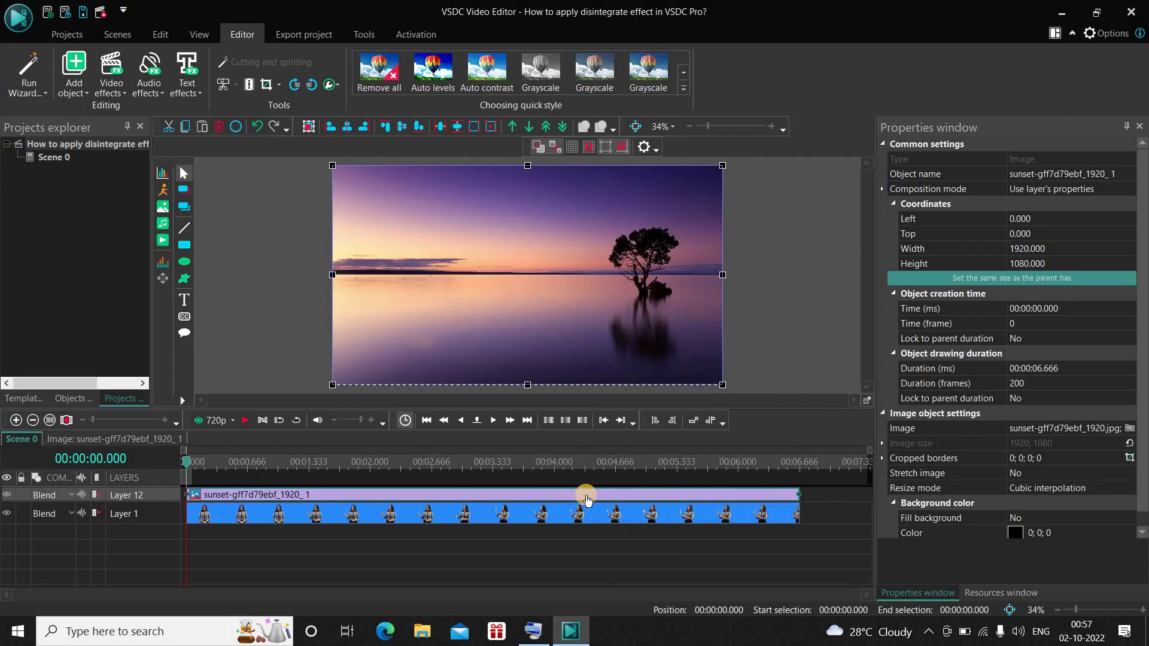
- Give the sunset image a 00:00:10.000 duration, place it beneath the woman clip, and start her clip at 1.566 s
{"action": "left_click", "coordinate": [1082, 371]}
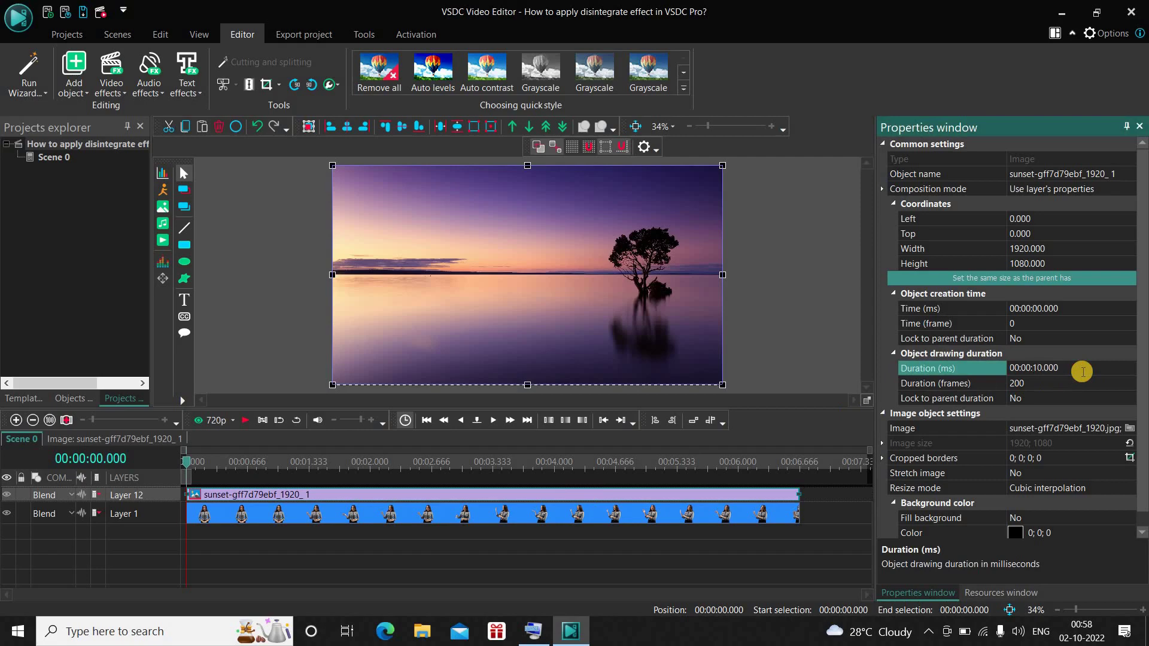
{"action": "key", "text": "Return"}
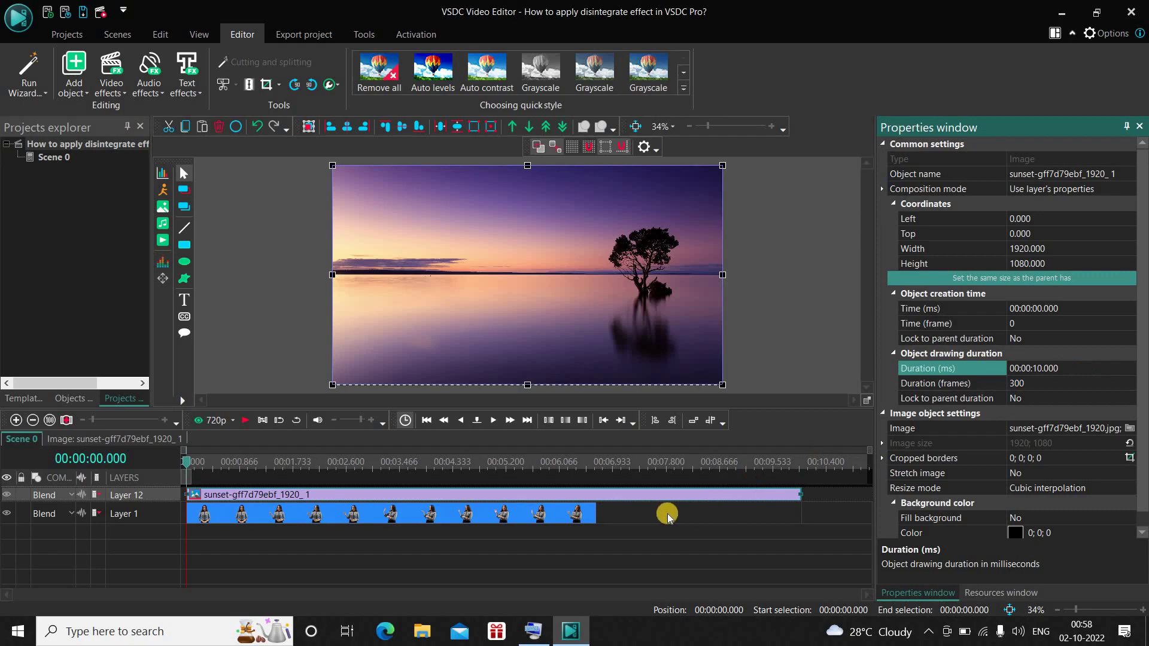
{"action": "left_click_drag", "start_coordinate": [505, 494], "coordinate": [457, 549]}
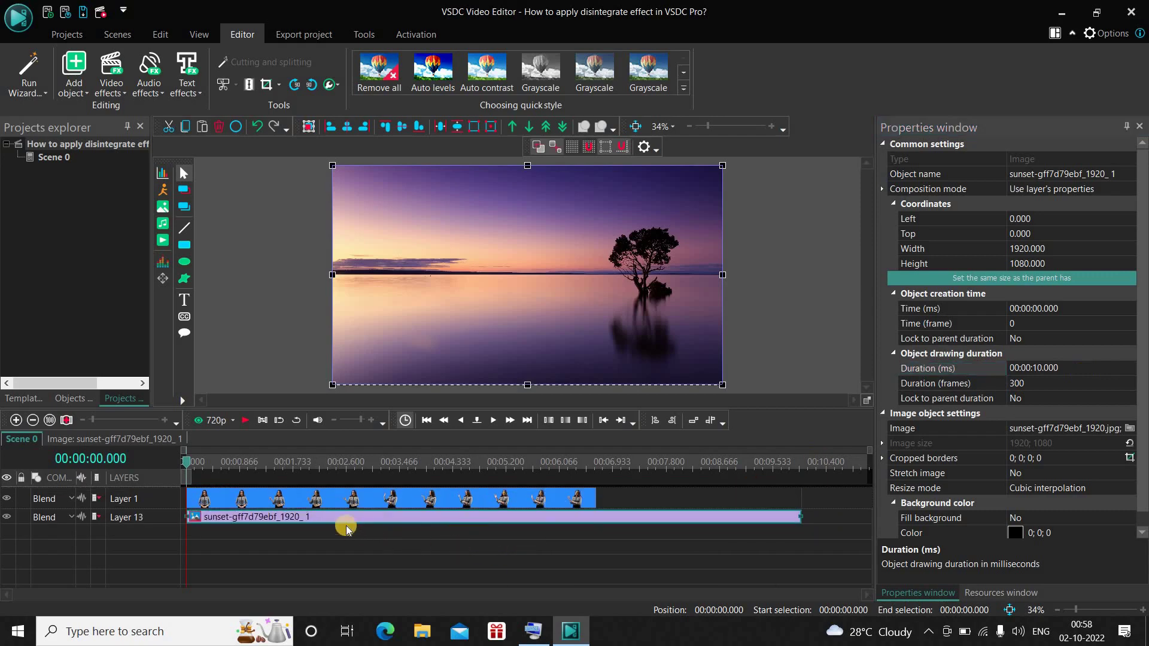
{"action": "left_click_drag", "start_coordinate": [333, 504], "coordinate": [433, 494]}
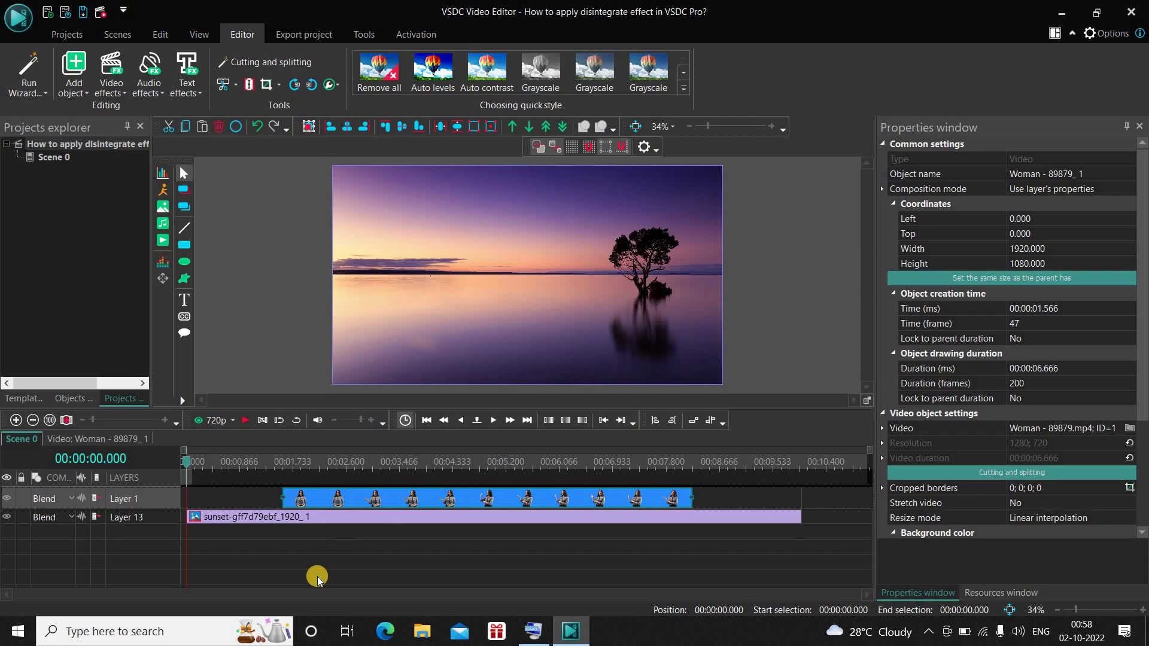
{"action": "key", "text": "space"}
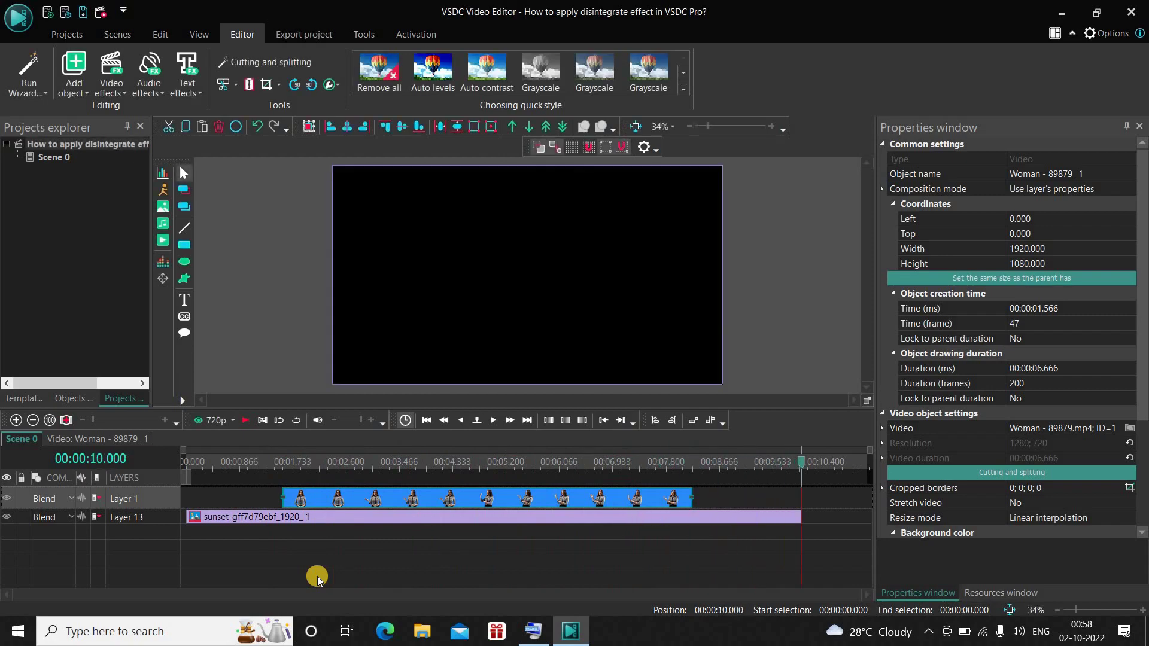
{"action": "left_click", "coordinate": [184, 463]}
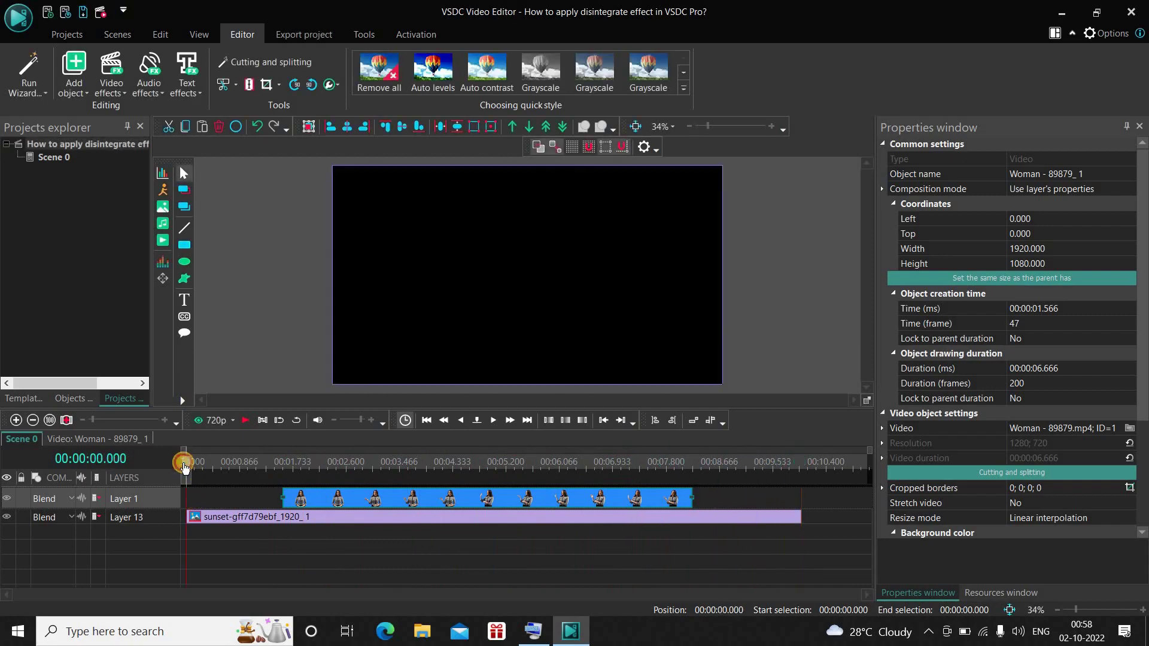
{"action": "key", "text": "space"}
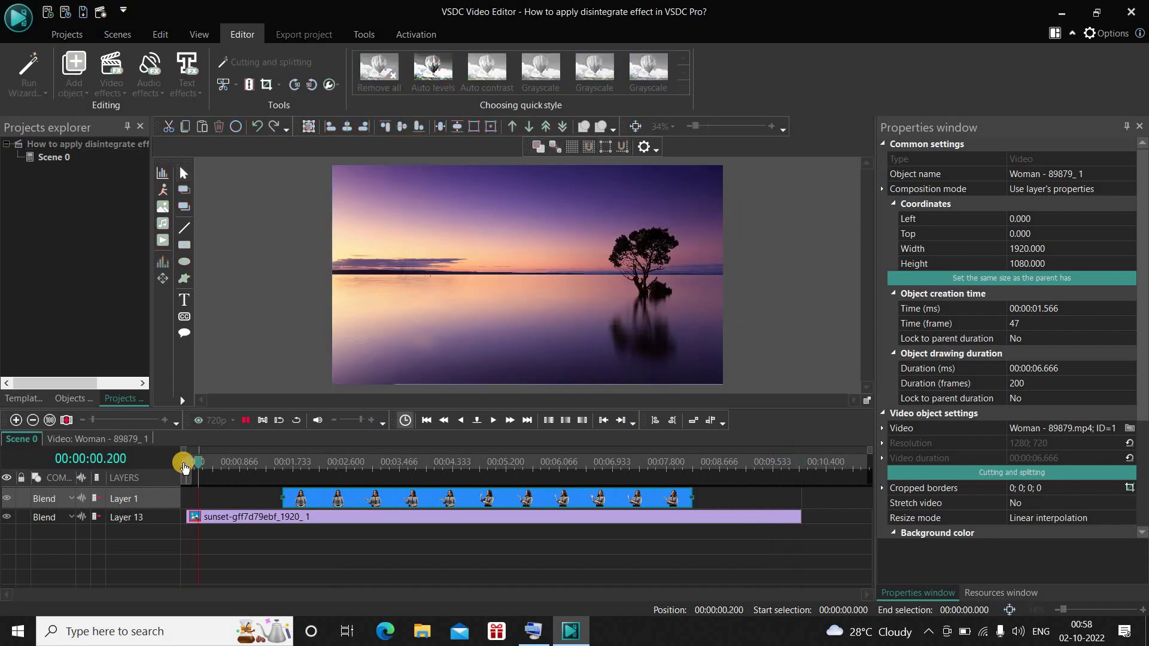